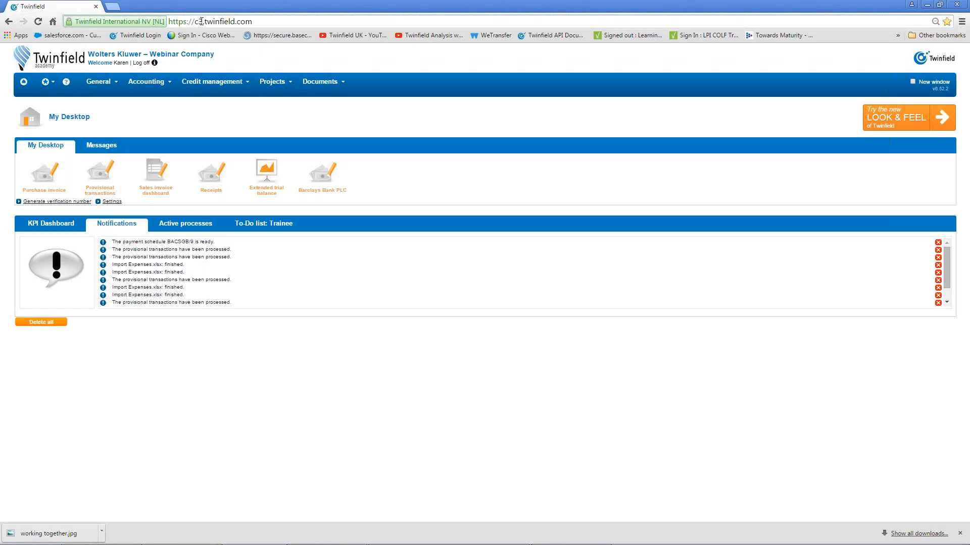
Switch Twinfield to the new look-and-feel home dashboard using the orange banner.
left_click(942, 127)
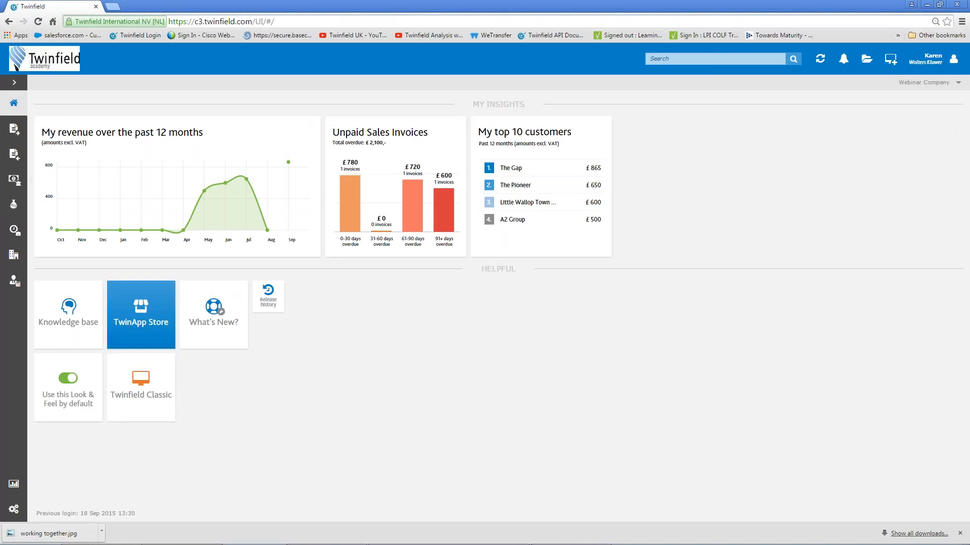
left_click(669, 59)
type("word")
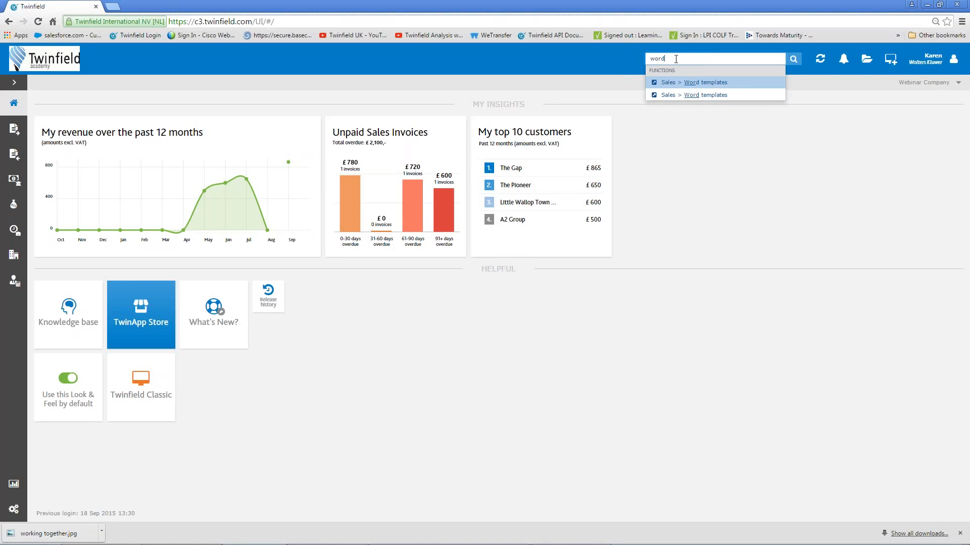
left_click(694, 95)
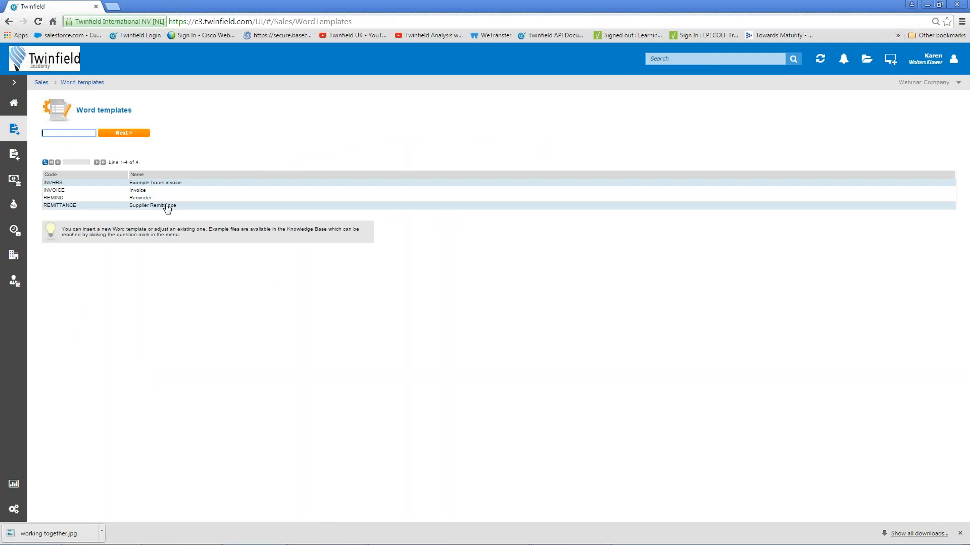
left_click(14, 110)
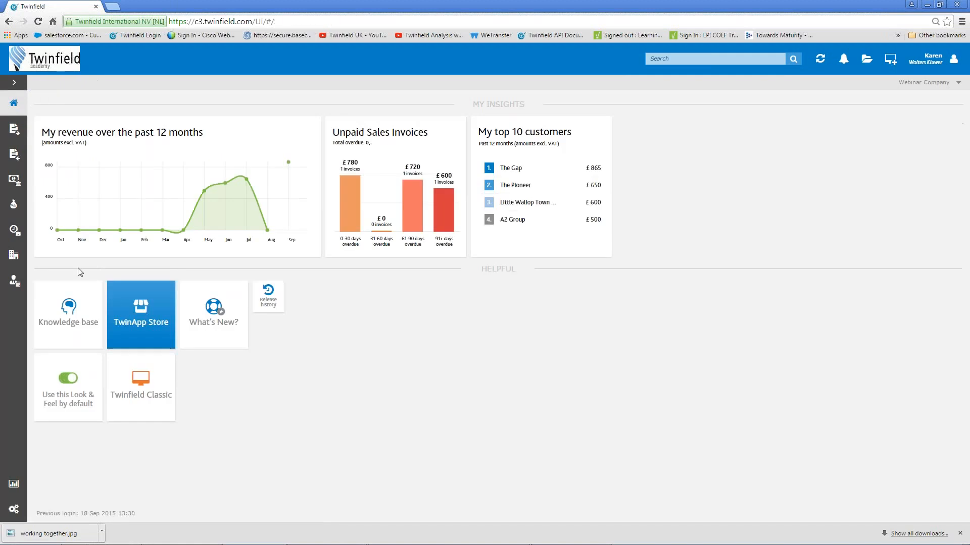
left_click(70, 319)
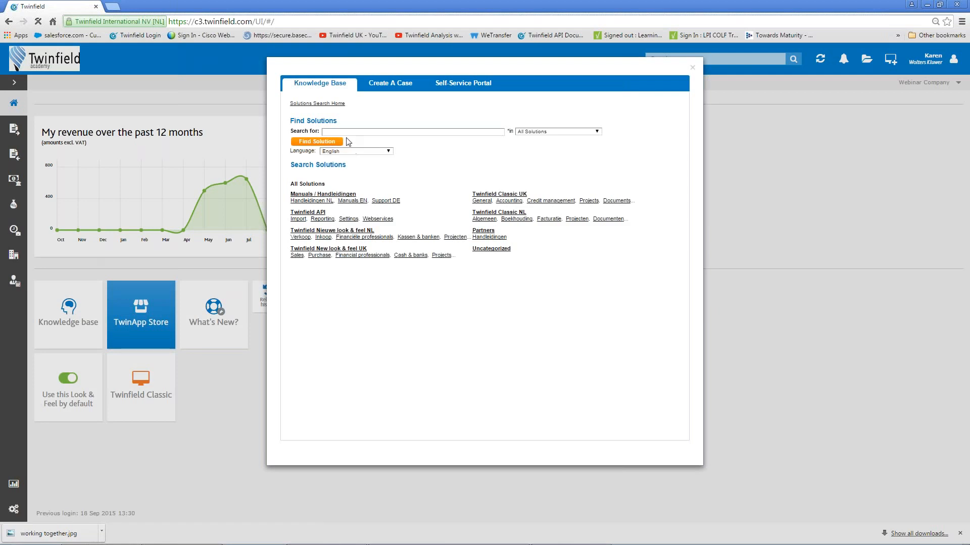
left_click(349, 132)
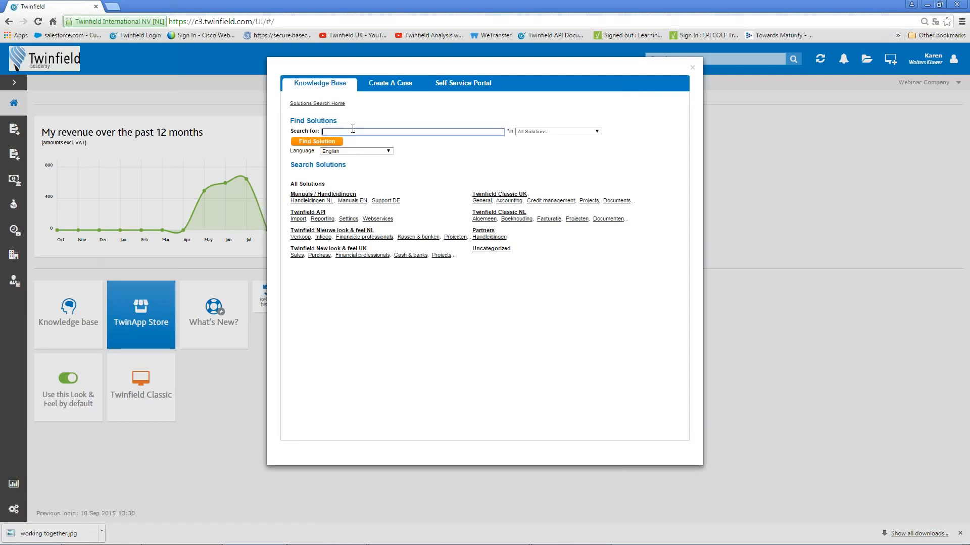
type("word")
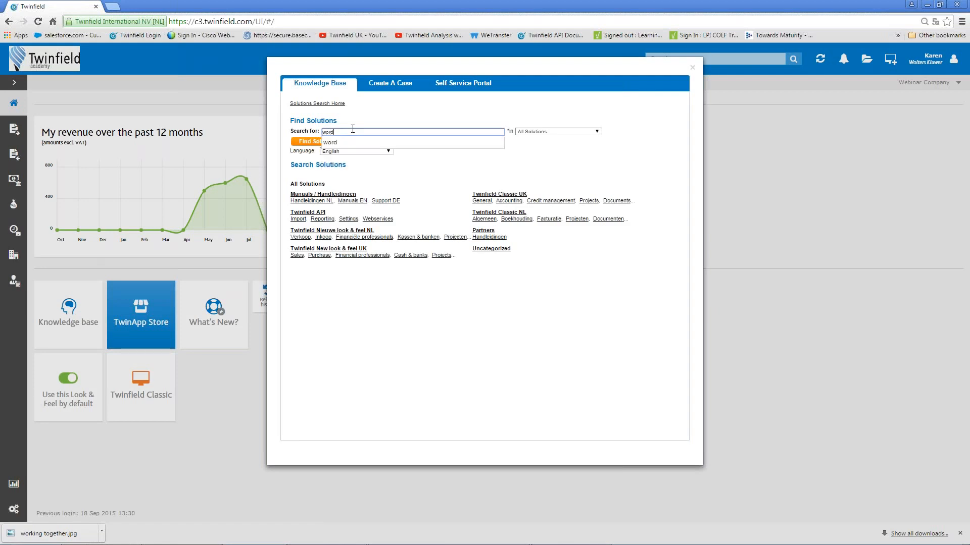
key("Return")
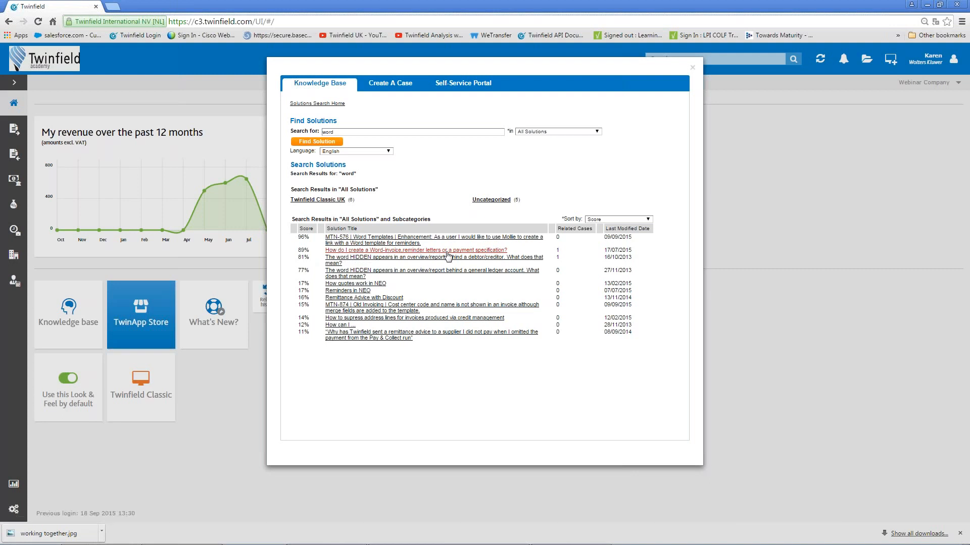
left_click(476, 251)
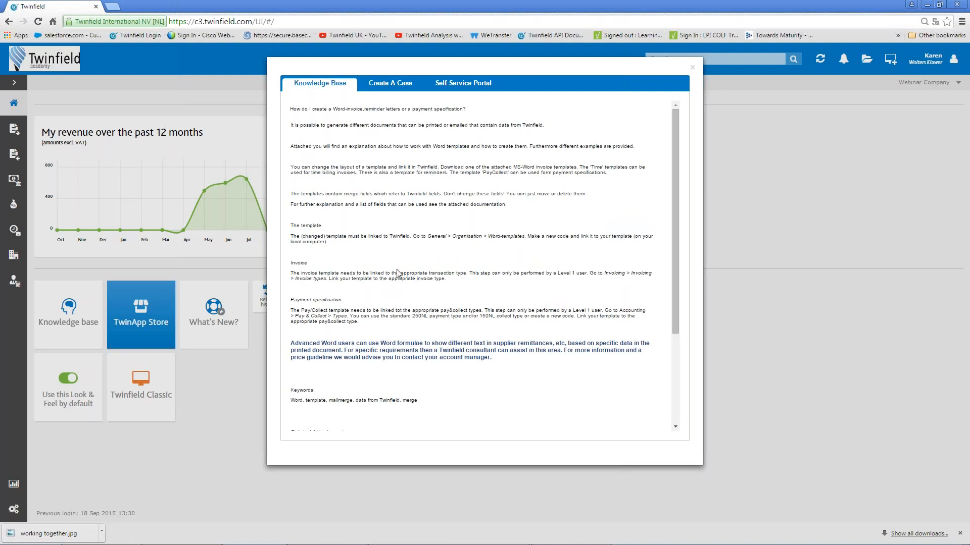
scroll(396, 273, "down", 5)
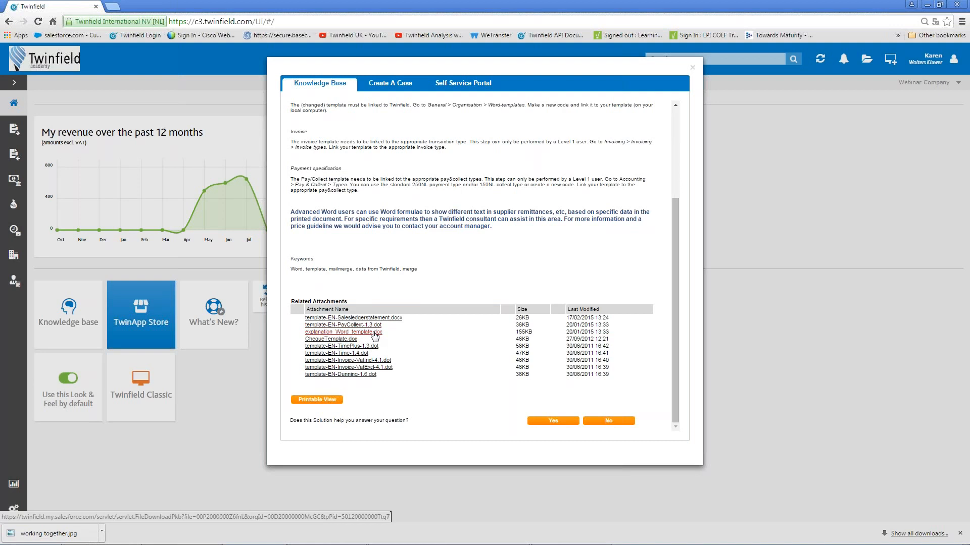
left_click(692, 68)
mouse_move(4, 541)
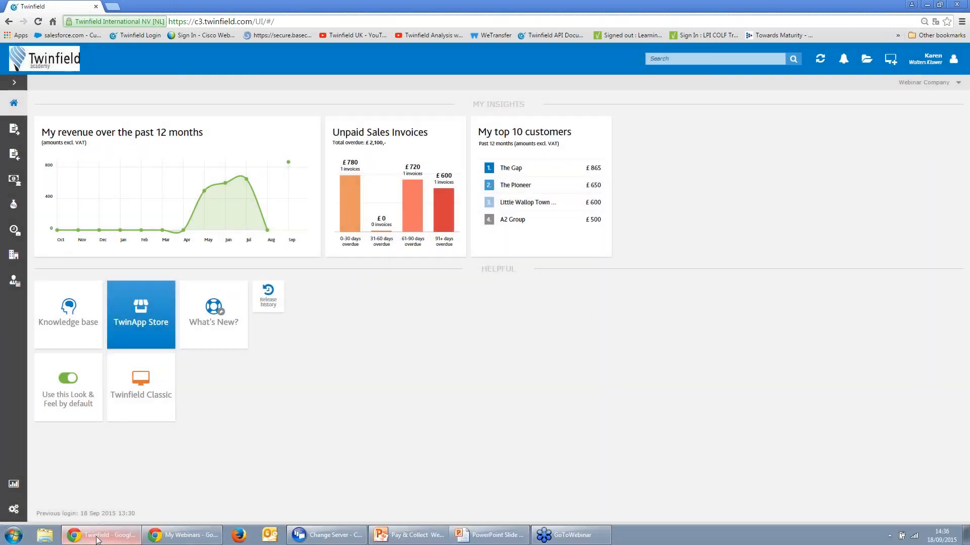
Open explanation_Word_template.doc from the Webinar > Pay & Collect folder in Word.
left_click(45, 536)
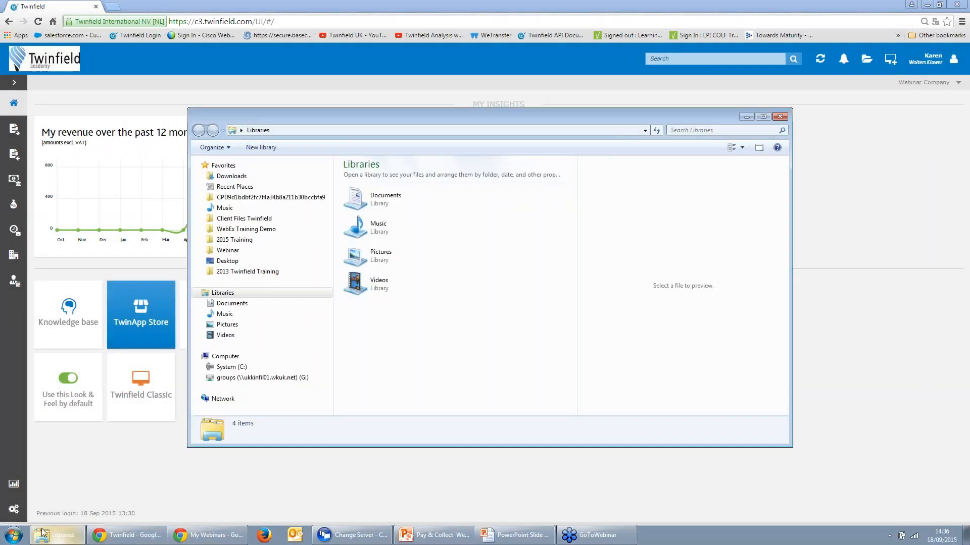
left_click(233, 253)
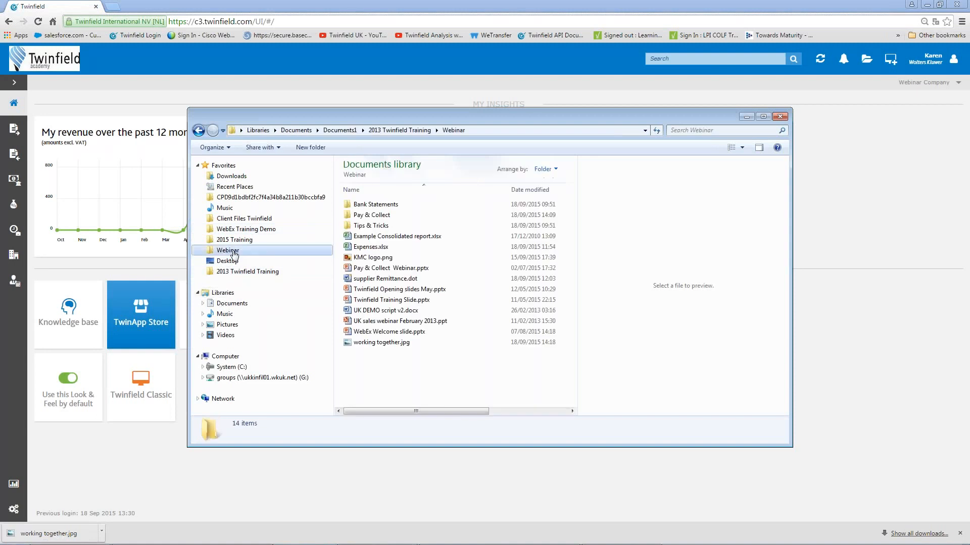
double_click(377, 218)
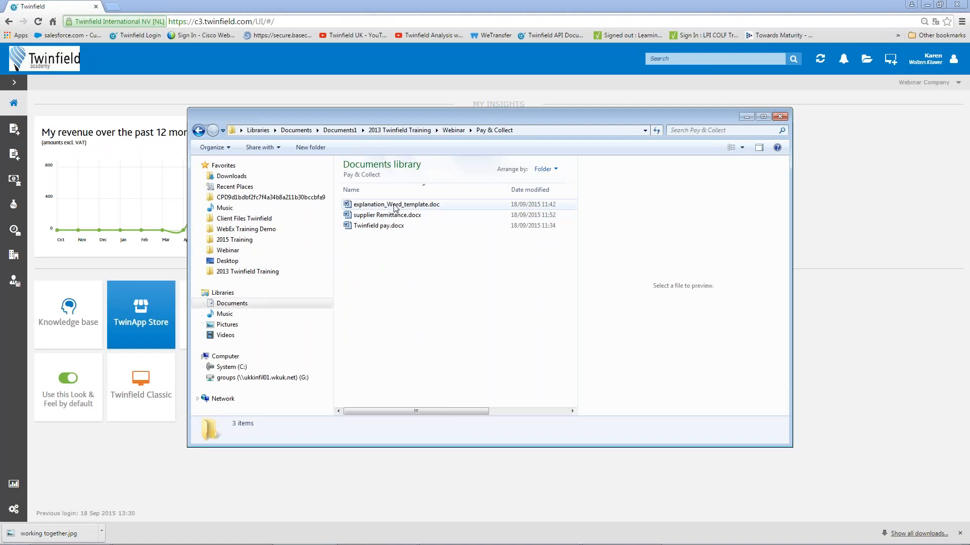
double_click(391, 205)
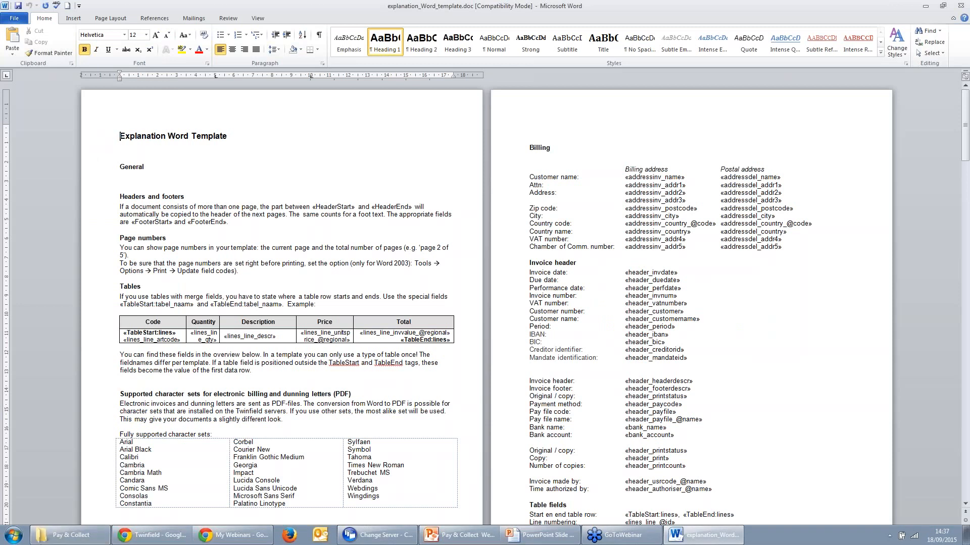
Open supplier Remittance.docx from the Pay & Collect folder.
mouse_move(71, 534)
left_click(67, 540)
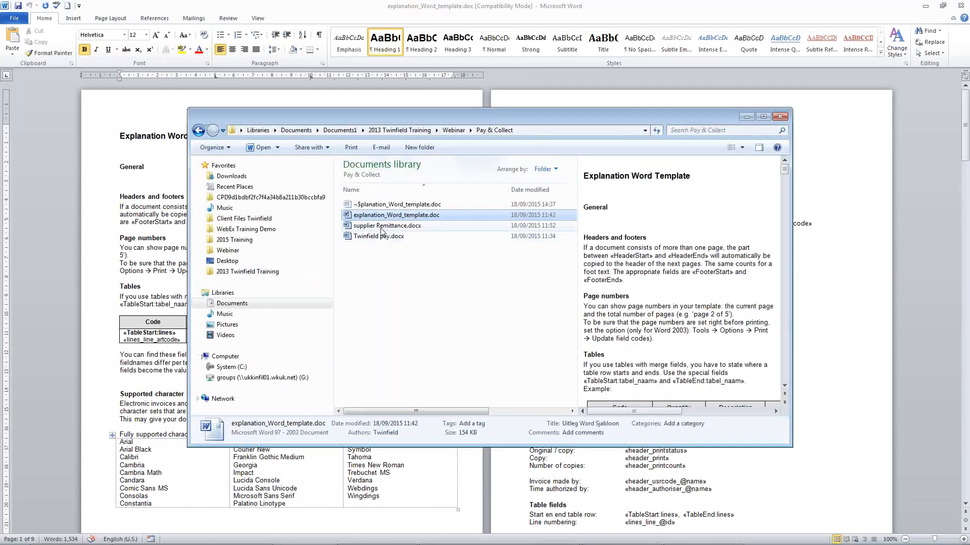
double_click(387, 225)
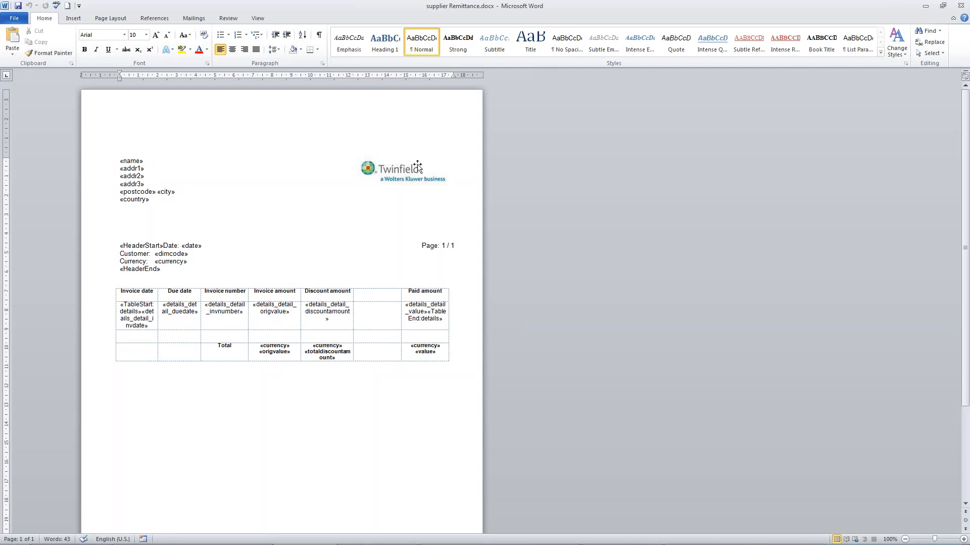
Minimise both Word documents and close the Pay & Collect Explorer window.
left_click(924, 8)
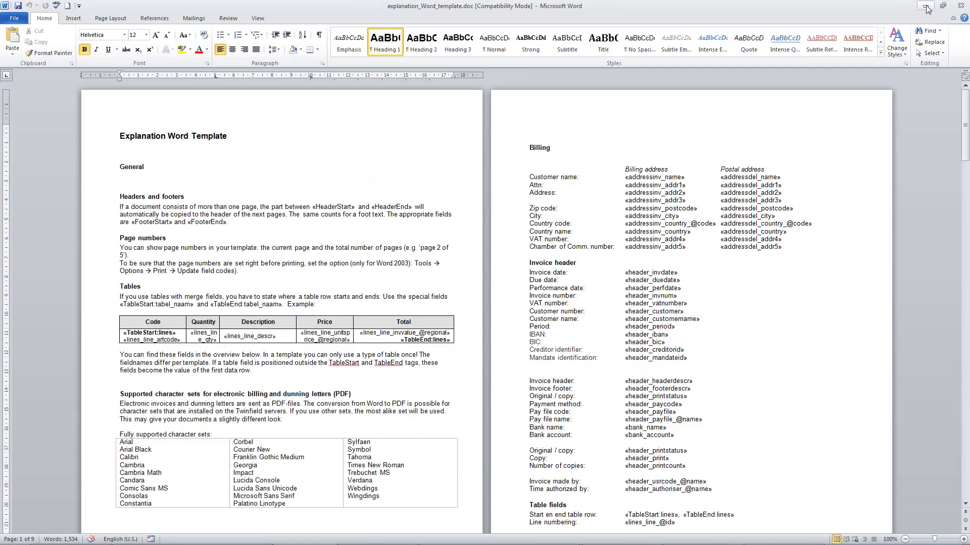
left_click(926, 7)
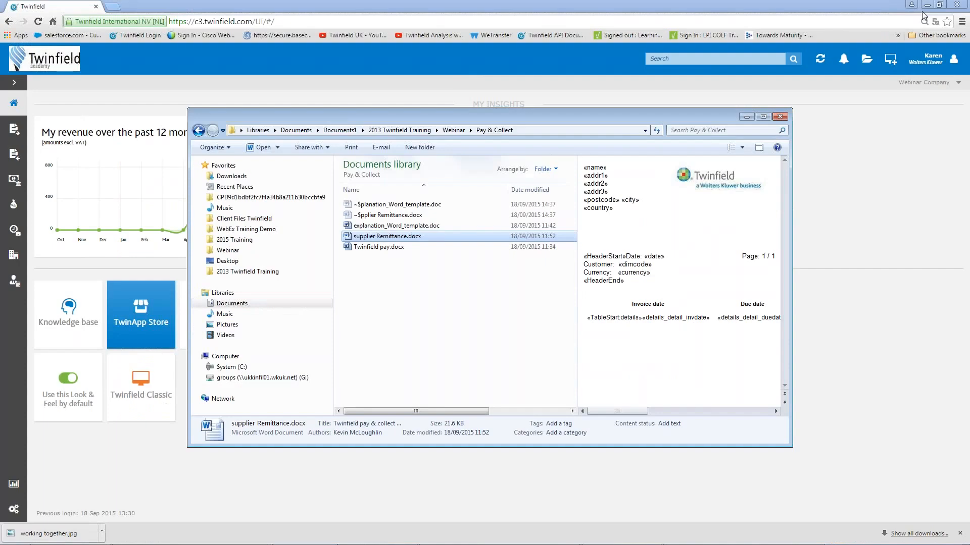
left_click(785, 116)
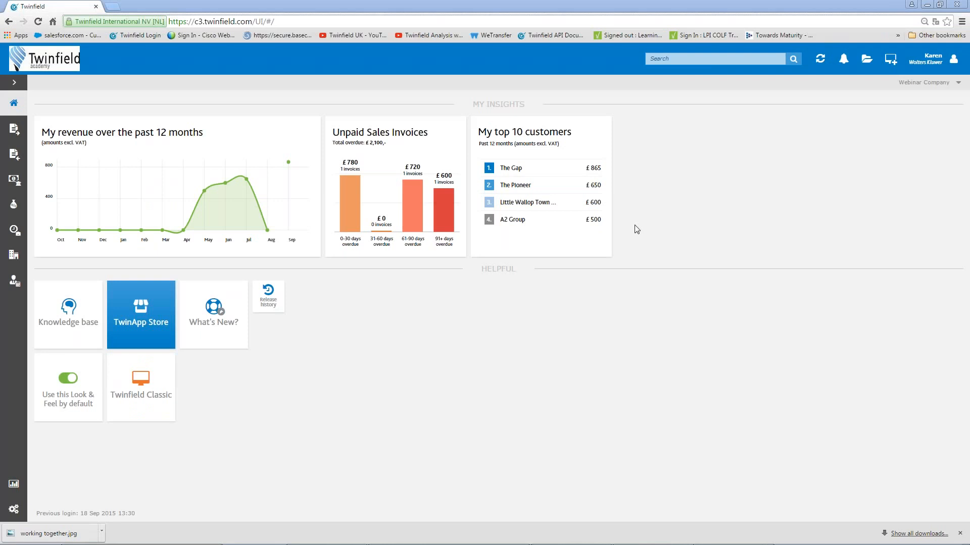
Show the Purchase Pay & collect payment types list (BACSGB, DD, PAY-UK).
left_click(16, 157)
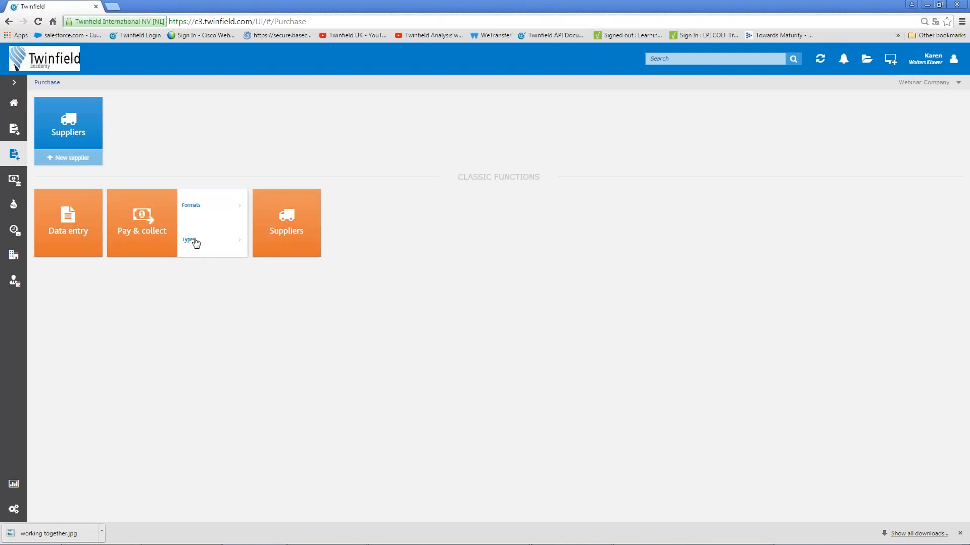
left_click(189, 242)
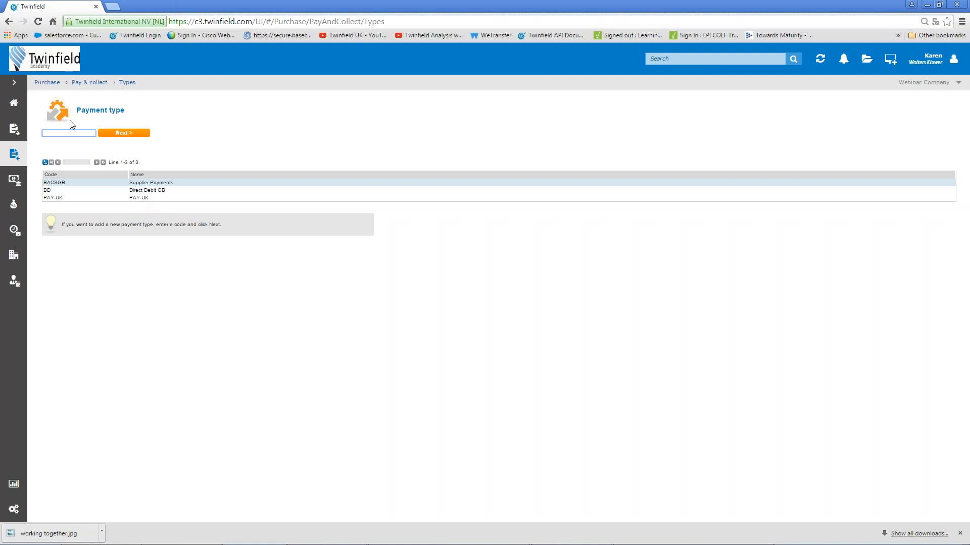
Create payment type EXPENSES with short name Expenses and the BACS payment file.
type("ex")
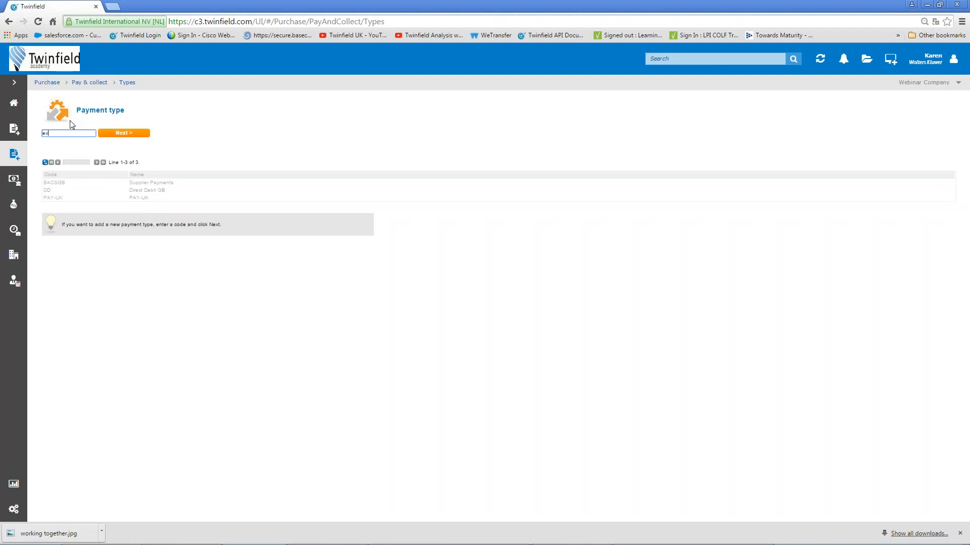
type("penses")
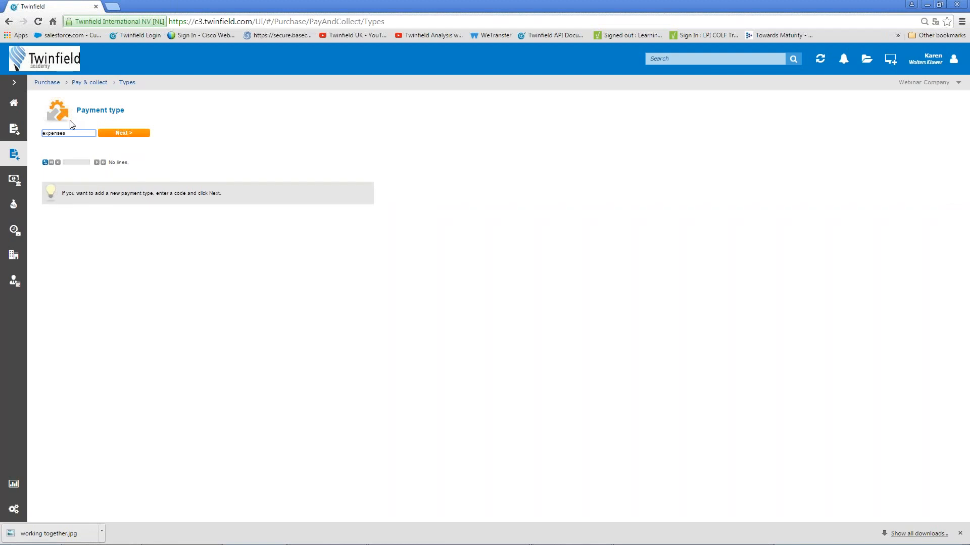
left_click(124, 134)
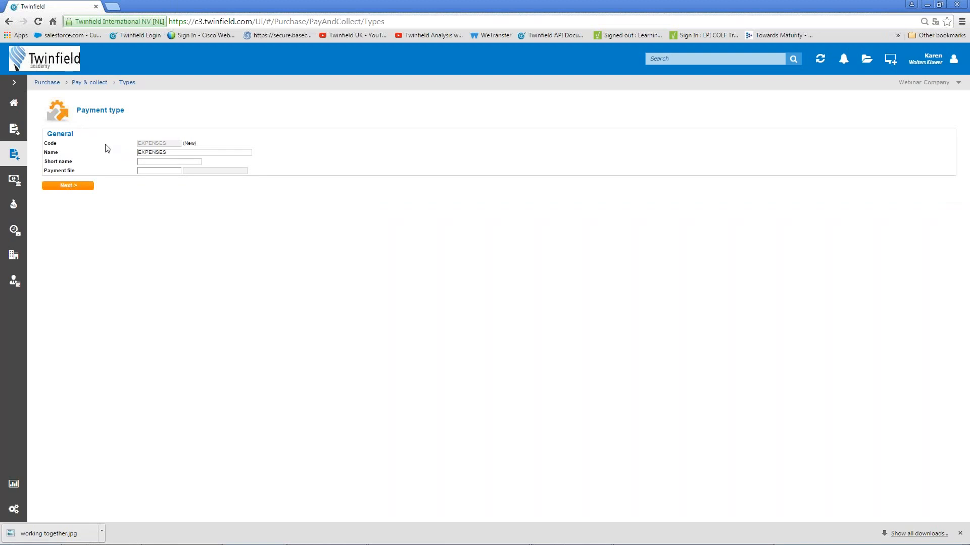
left_click(151, 161)
type("Expenses")
left_click(160, 171)
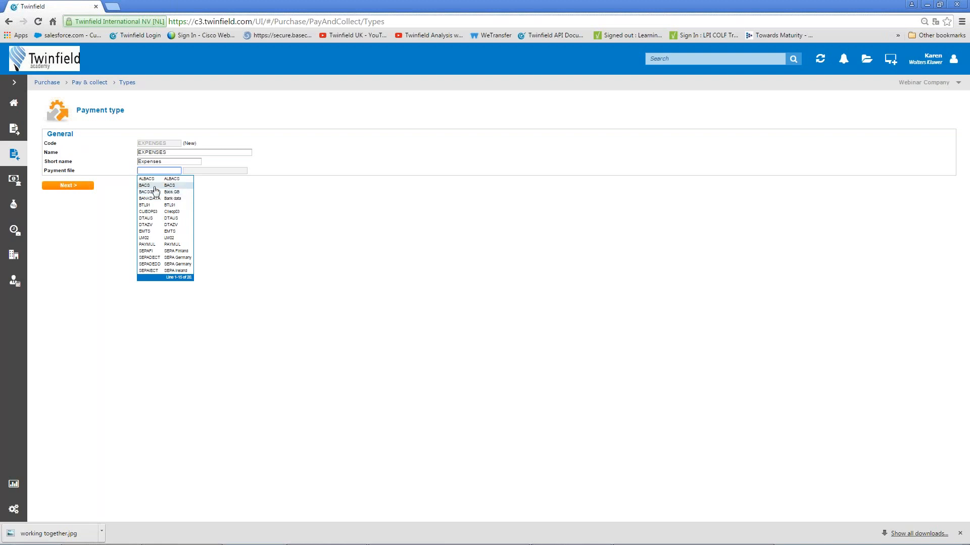
left_click(160, 185)
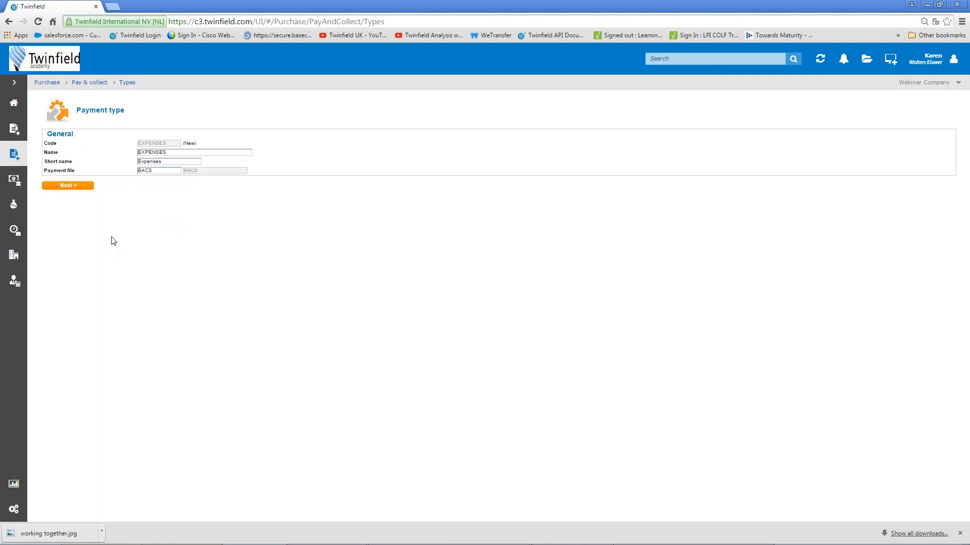
left_click(69, 189)
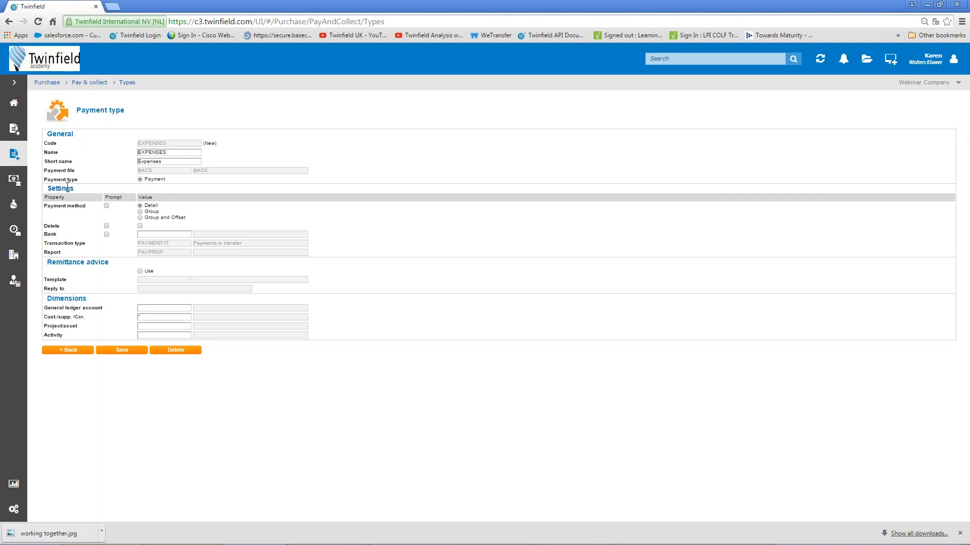
Set the payment method to Group and Offset and enable the Delete setting.
left_click(141, 212)
left_click(140, 217)
left_click(960, 534)
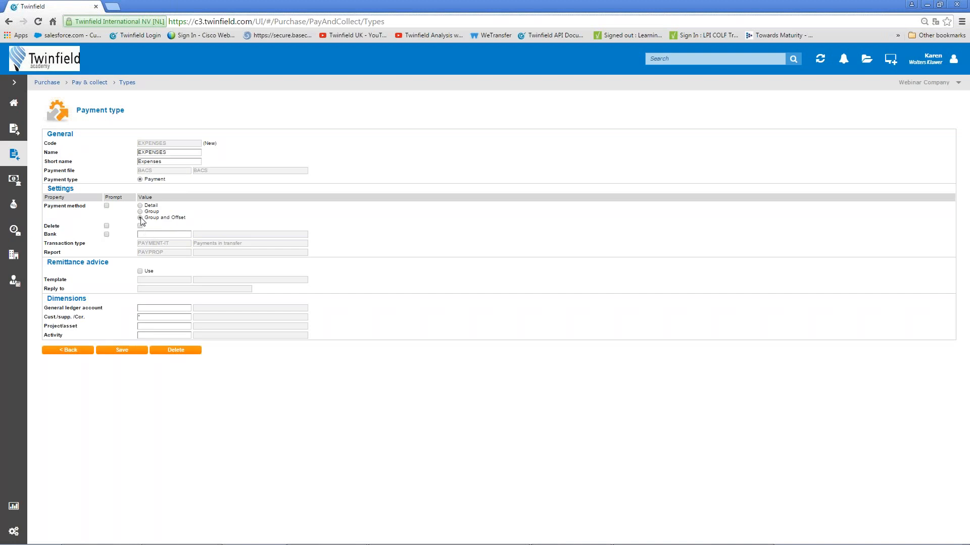
left_click(140, 226)
Choose BANK1 Barclays Bank PLC as the bank and tick its Prompt box.
left_click(152, 234)
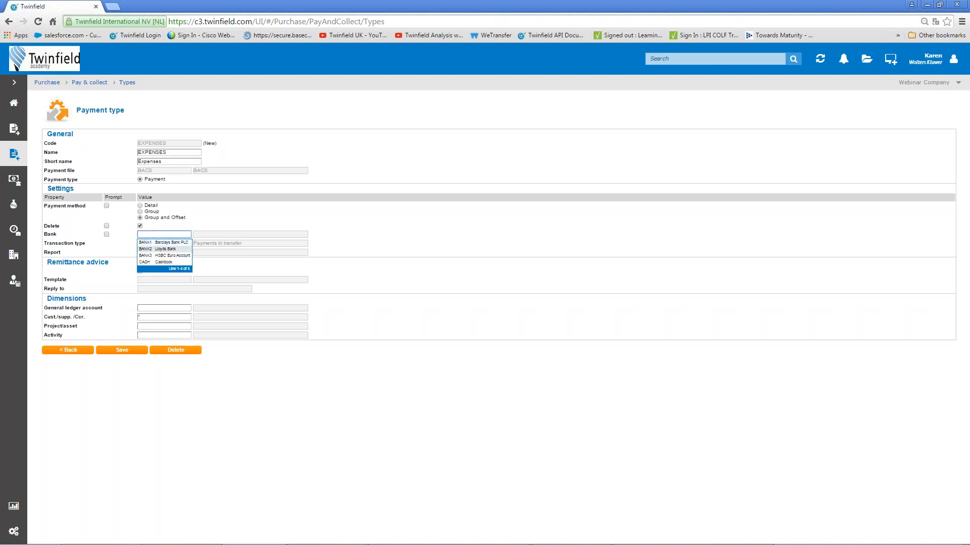
left_click(164, 243)
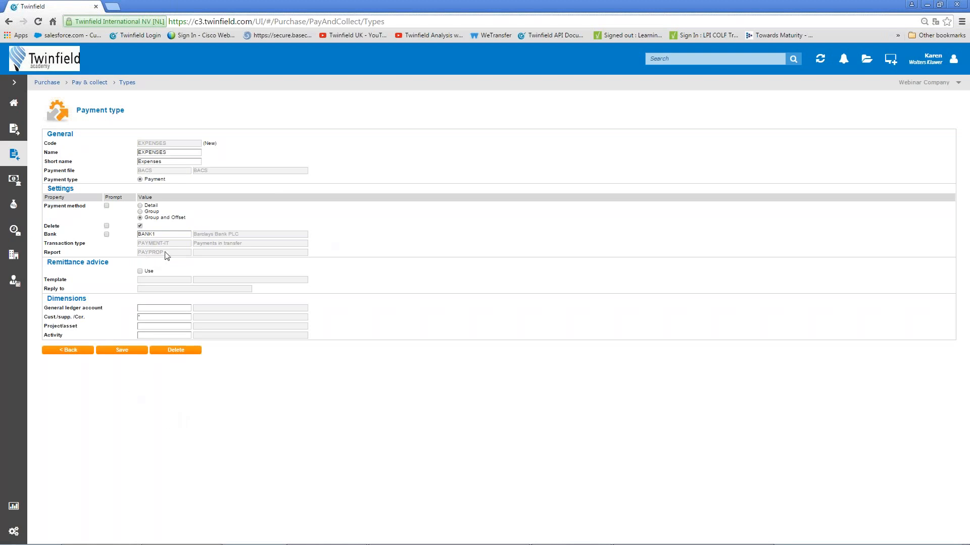
left_click(107, 235)
Enable remittance advices with the REMITTANCE template and the suggested reply-to e-mail address.
left_click(140, 272)
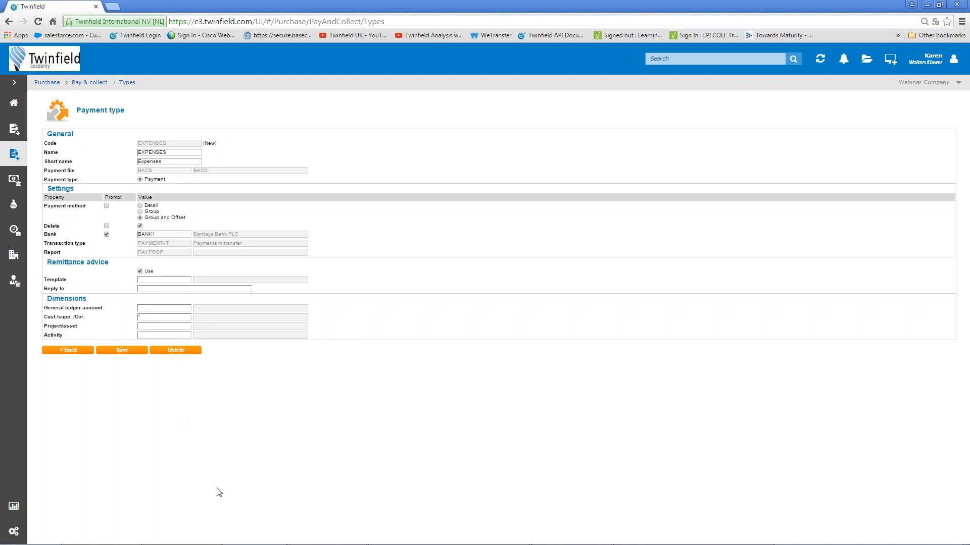
left_click(156, 279)
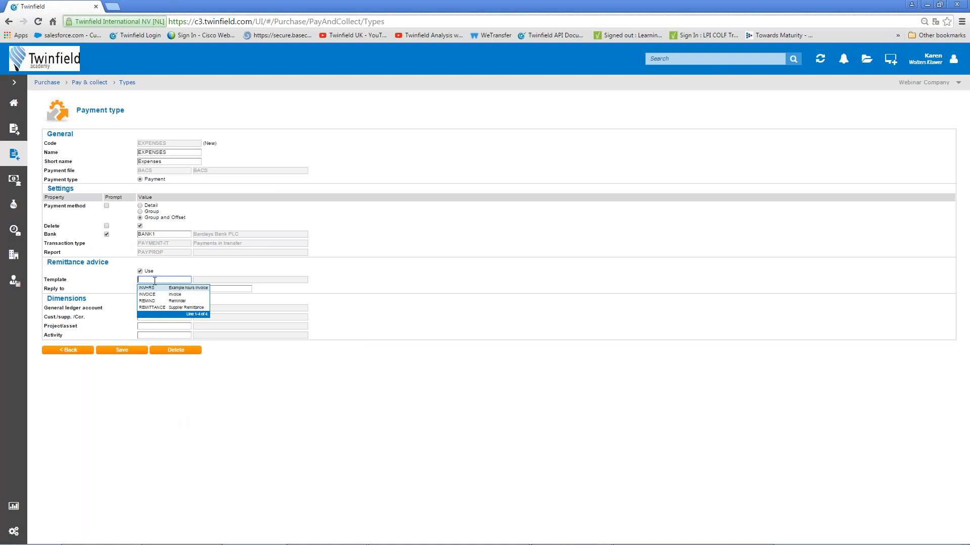
left_click(176, 310)
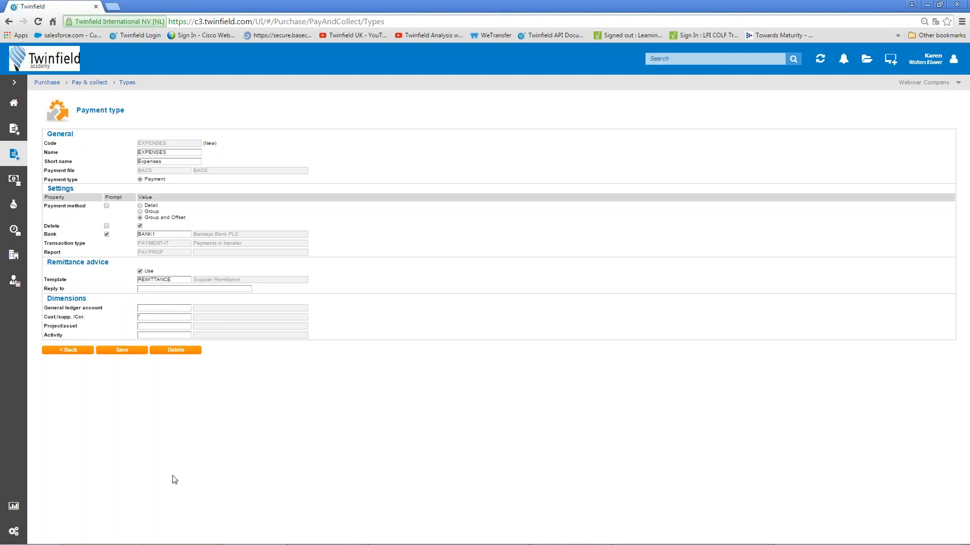
left_click(152, 288)
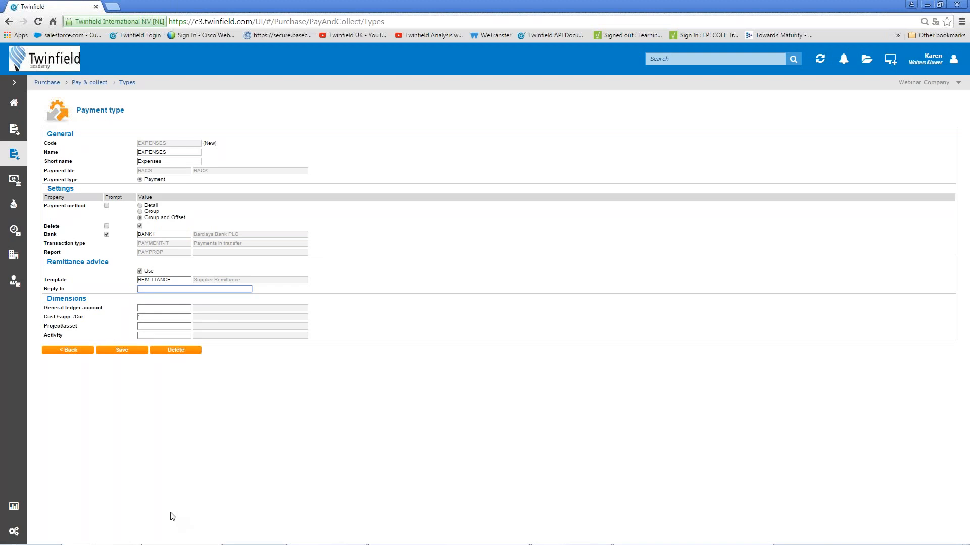
type("K")
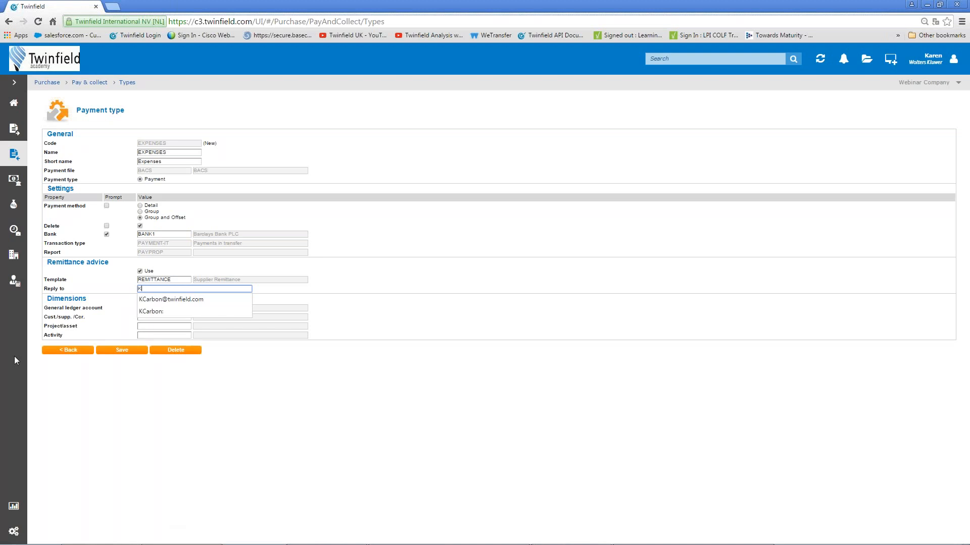
left_click(168, 300)
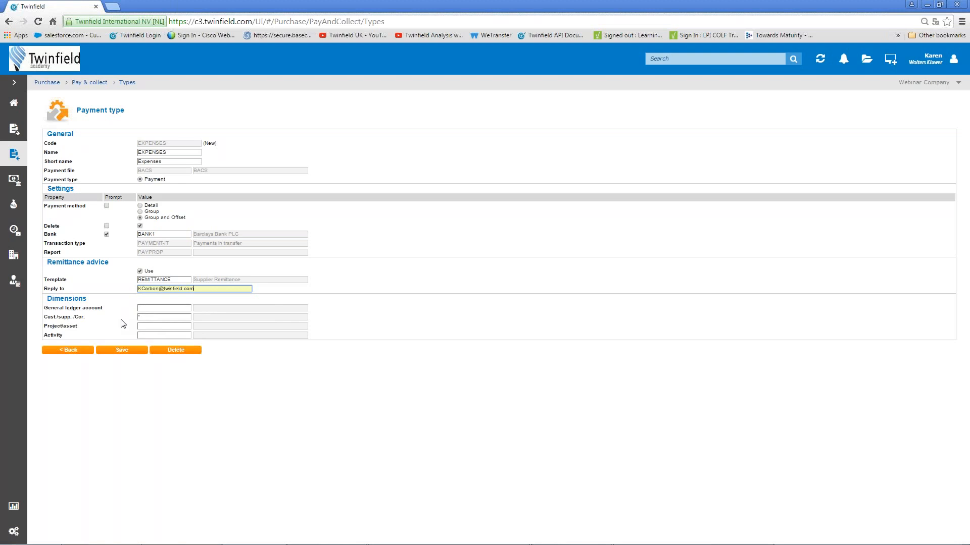
left_click(150, 308)
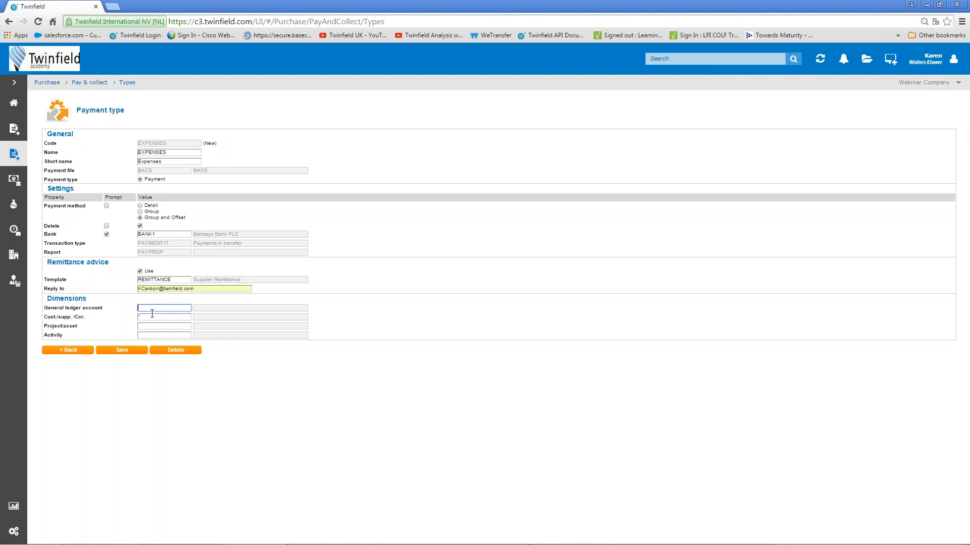
Set general ledger account 77C Bank transfers pending clearance and empty the Cust./supp. field.
type("77")
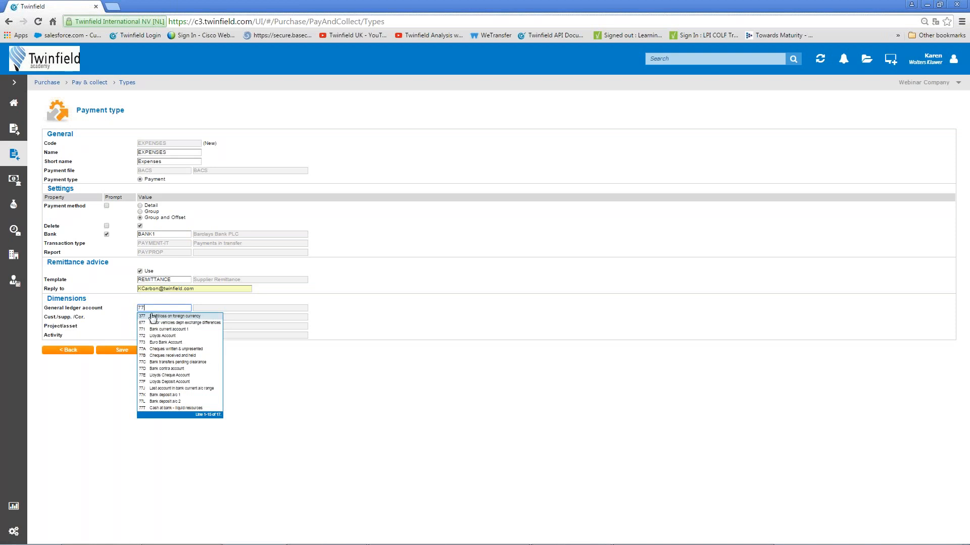
left_click(182, 364)
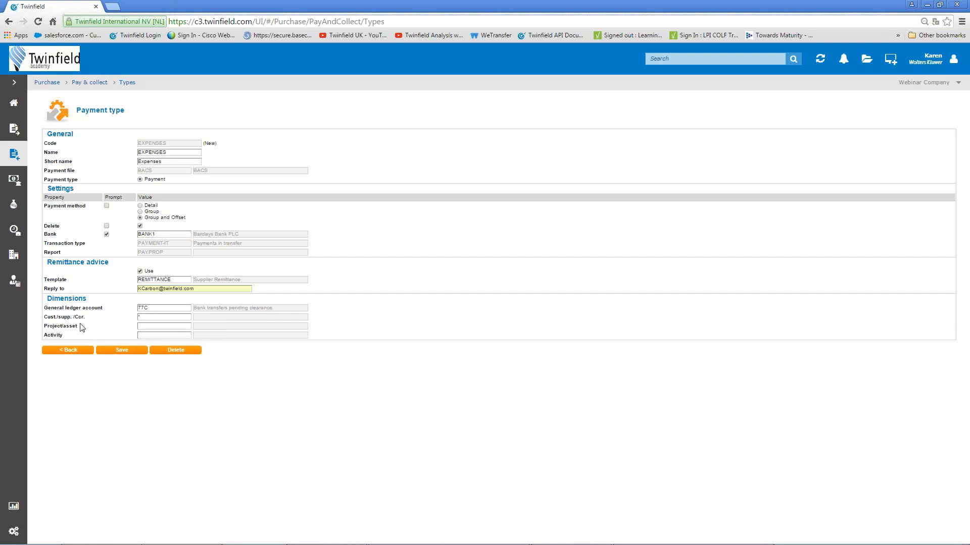
left_click(144, 318)
key("BackSpace")
key("Tab")
Save the EXPENSES payment type and open the Accounts Payable (CRD) creditors list under Dimensions.
left_click(125, 352)
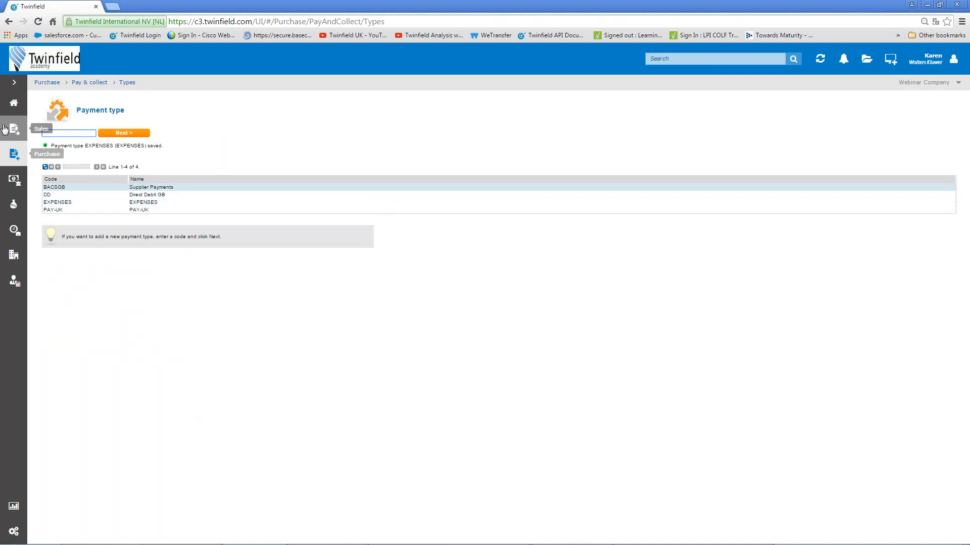
left_click(14, 108)
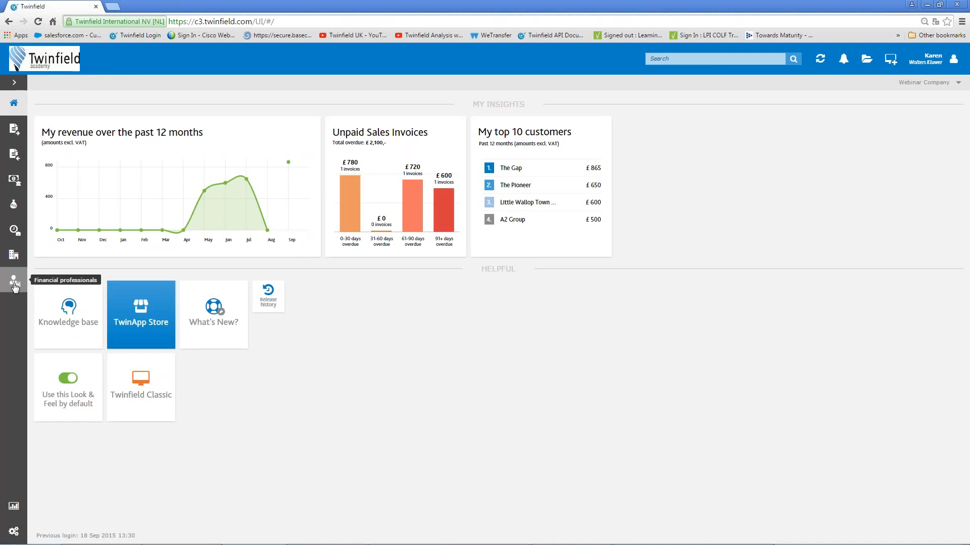
left_click(14, 284)
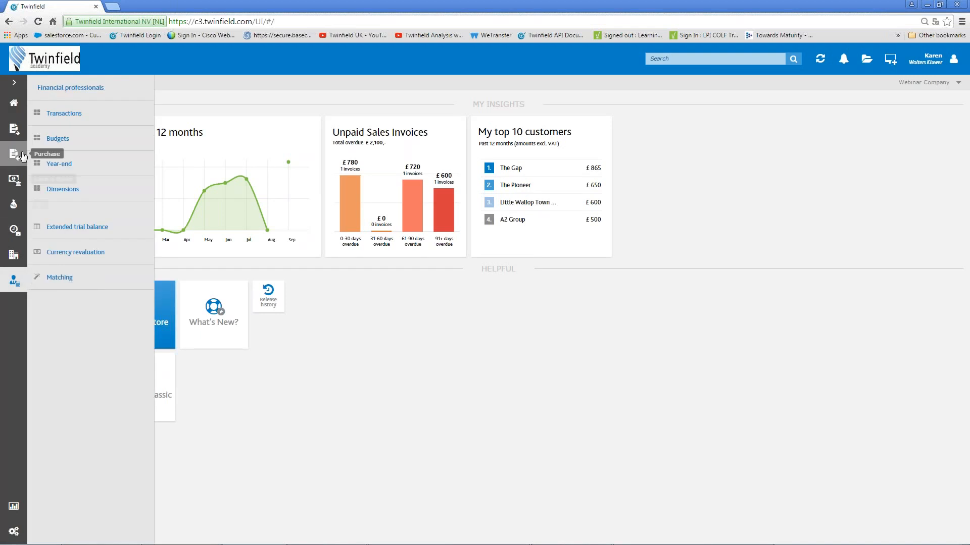
left_click(79, 195)
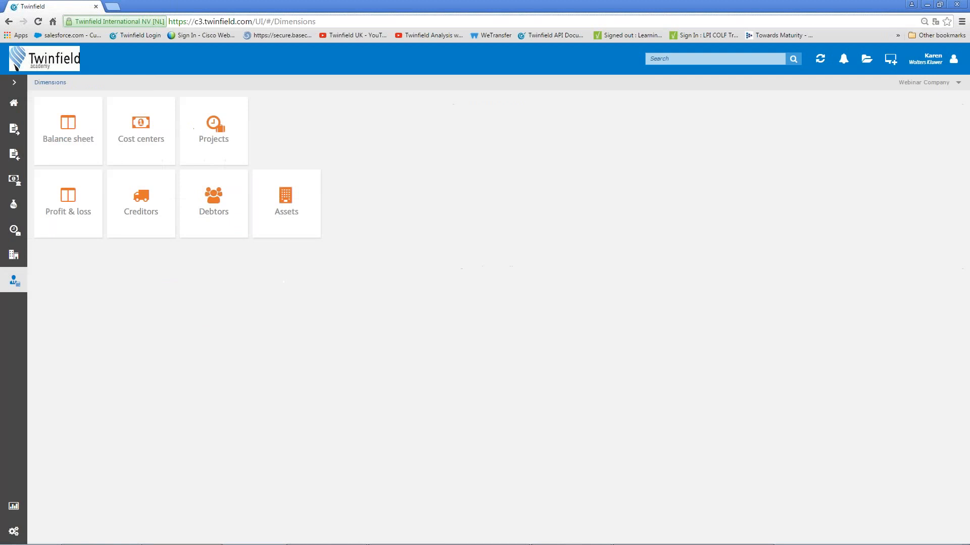
left_click(154, 217)
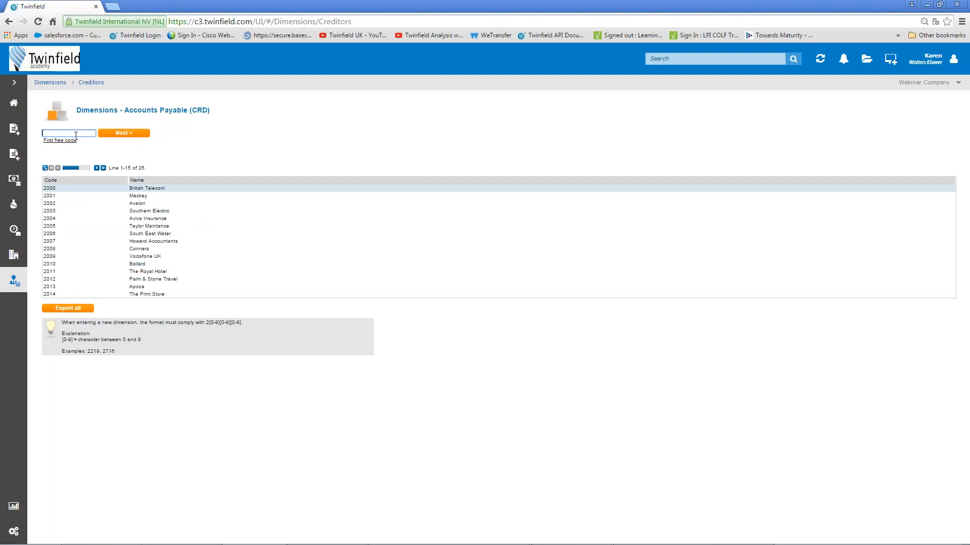
Open creditor 2900 and set its automatic payment type to EXPENSES.
type("29")
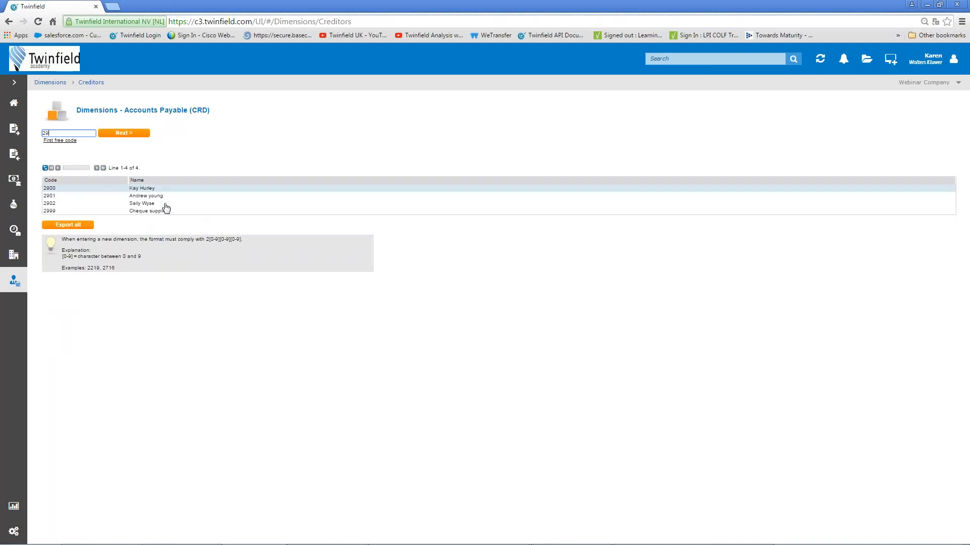
left_click(141, 189)
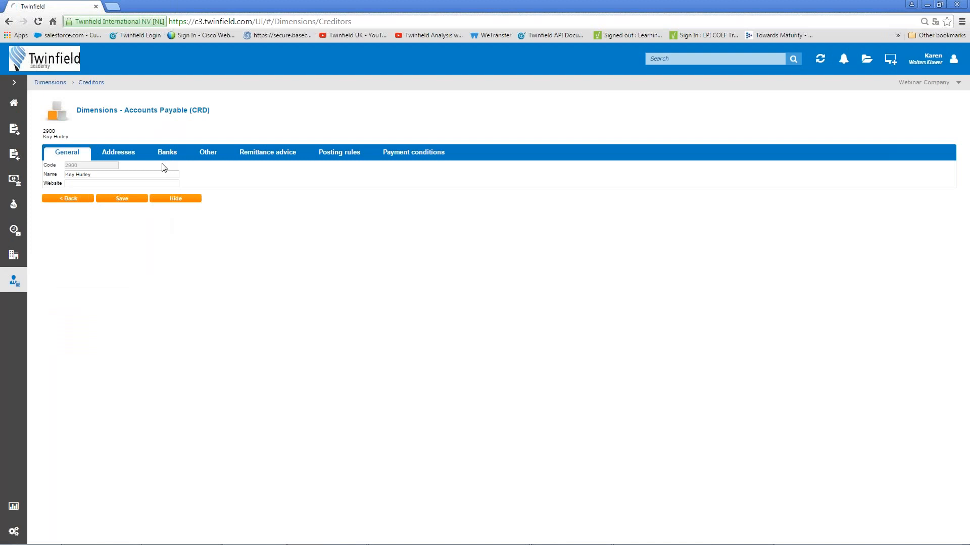
left_click(164, 160)
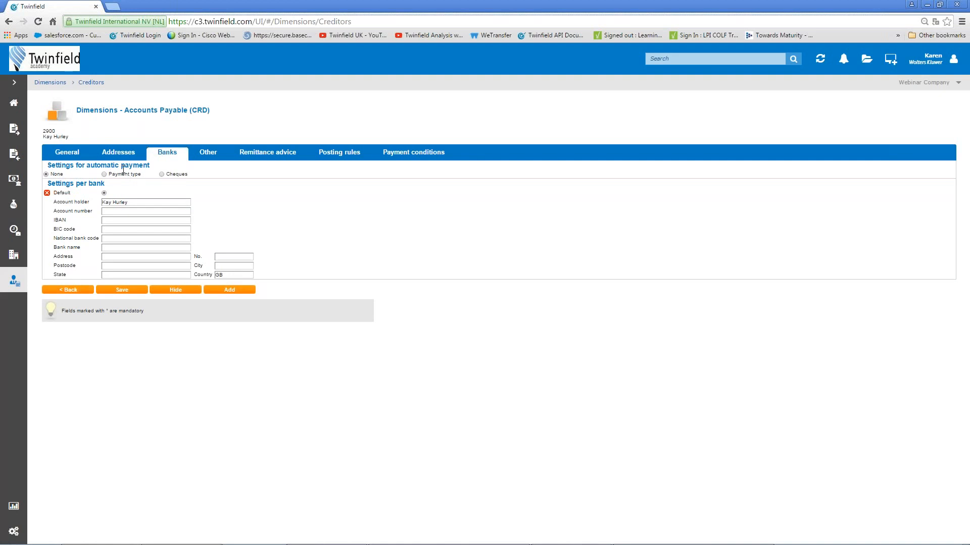
left_click(104, 175)
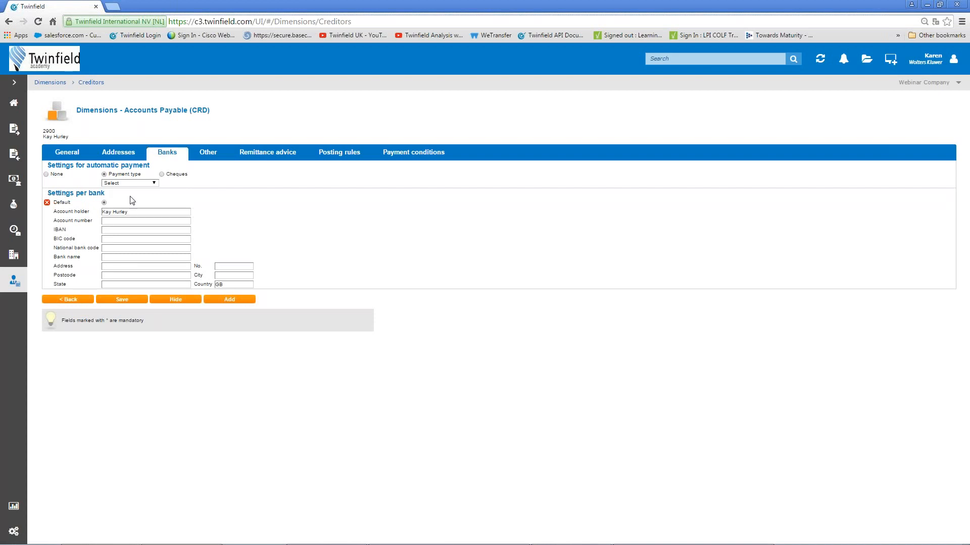
left_click(154, 183)
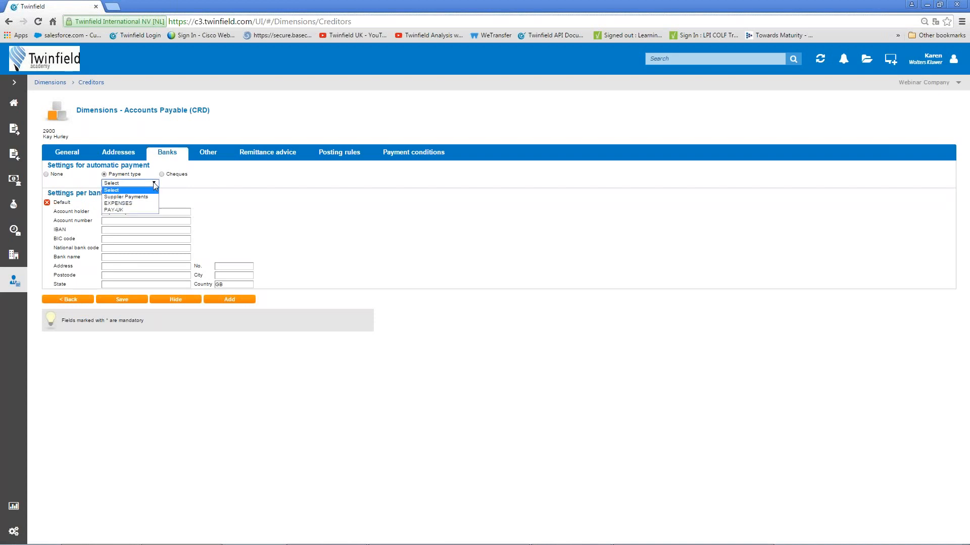
left_click(132, 204)
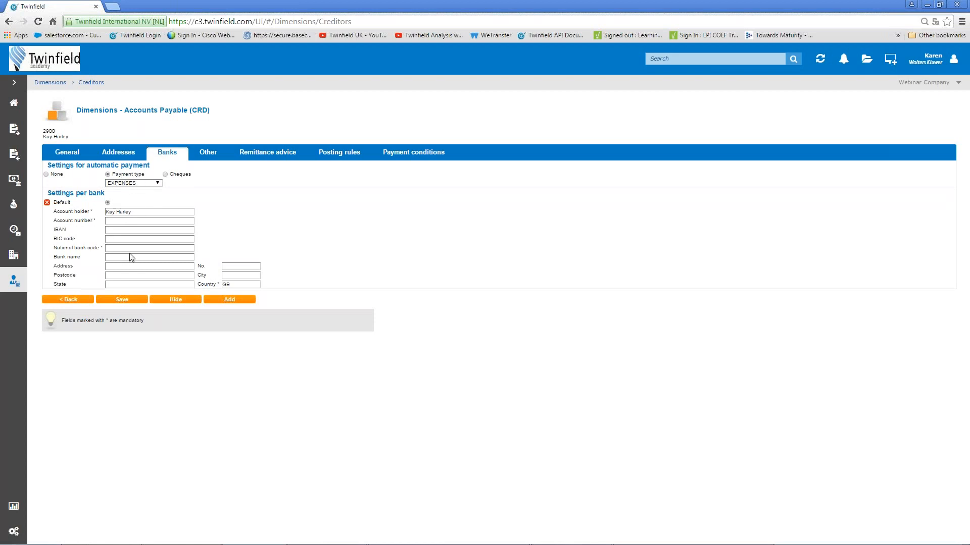
Enter the creditor's bank account number and national bank code.
left_click(122, 224)
left_click(140, 248)
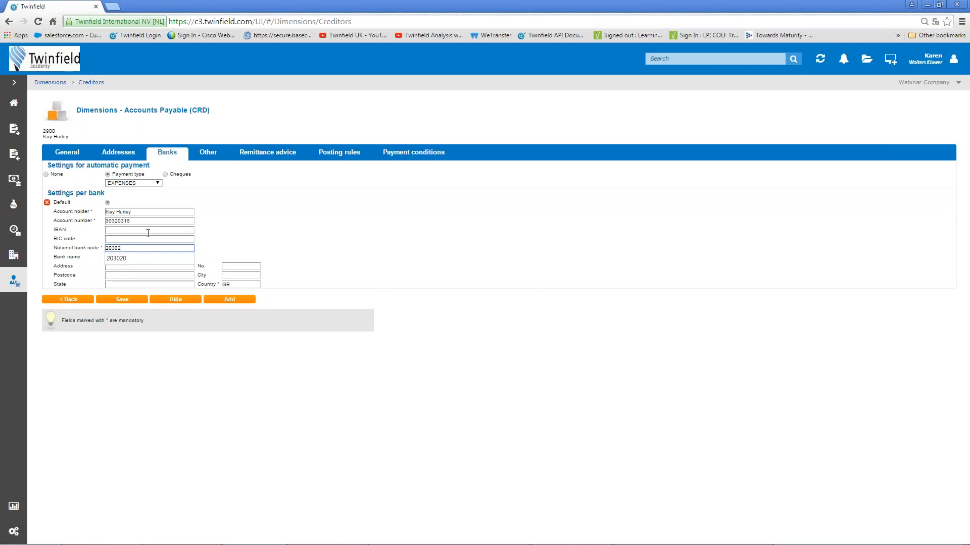
key("Tab")
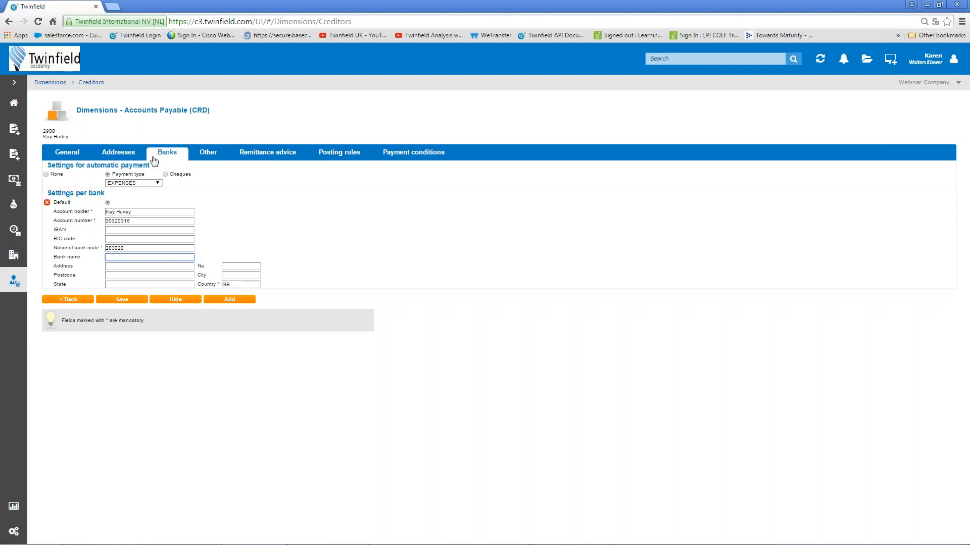
left_click(270, 157)
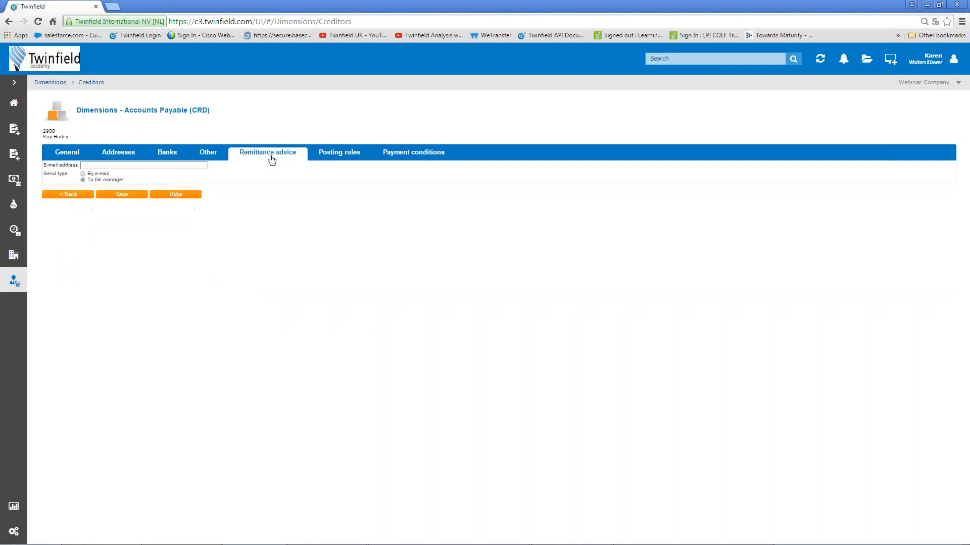
Give creditor 2900 the suggested remittance e-mail address, save it, and filter creditors by 29.
left_click(54, 167)
left_click(111, 176)
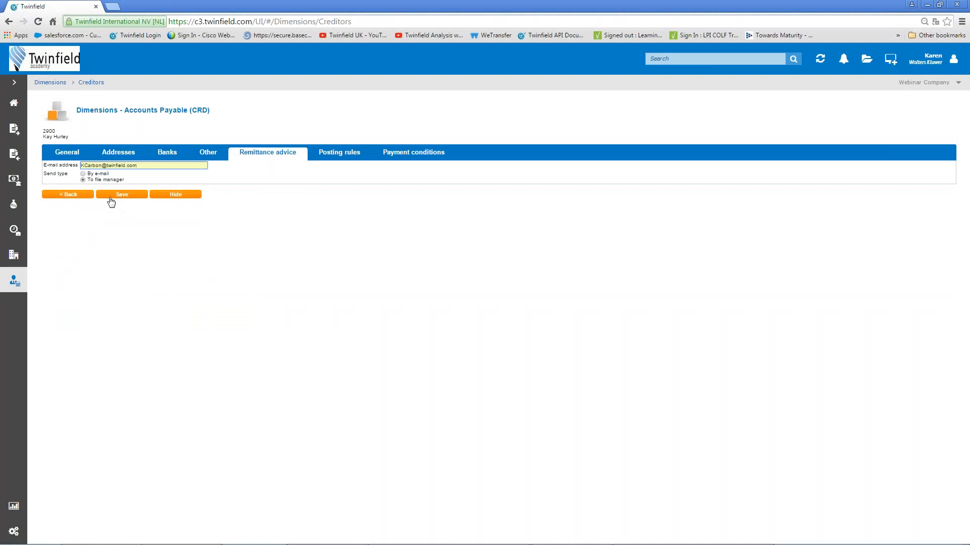
left_click(128, 199)
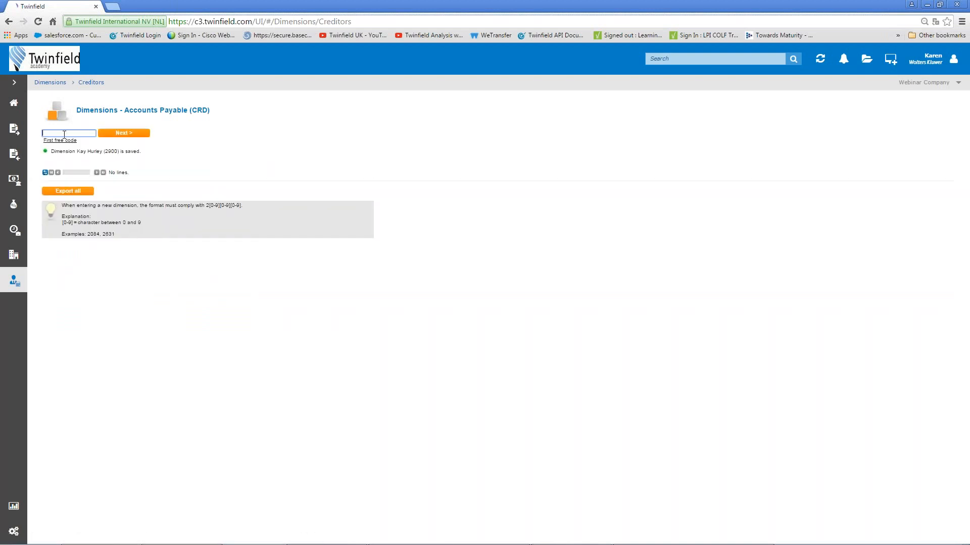
type("29")
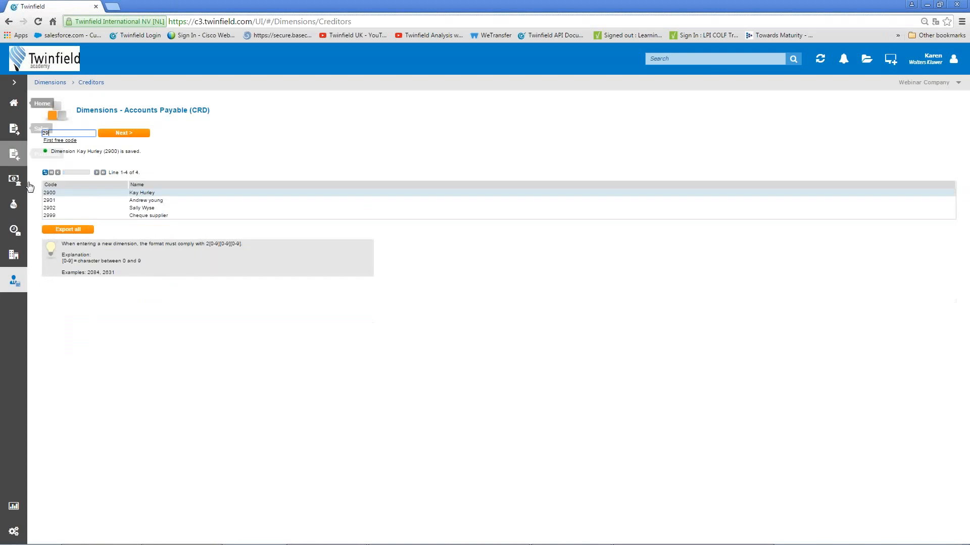
Set creditor 2901's payment type to EXPENSES on its Banks settings and save.
left_click(154, 202)
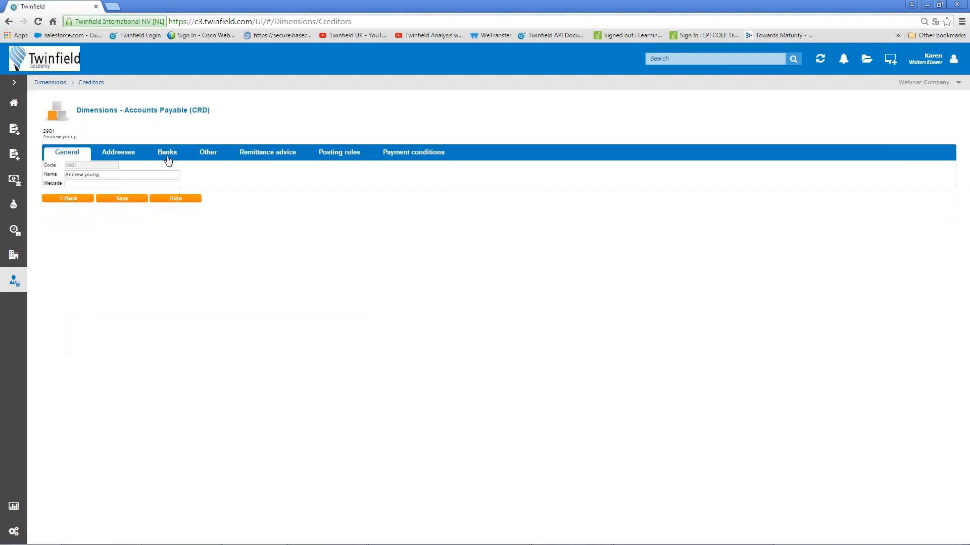
left_click(168, 157)
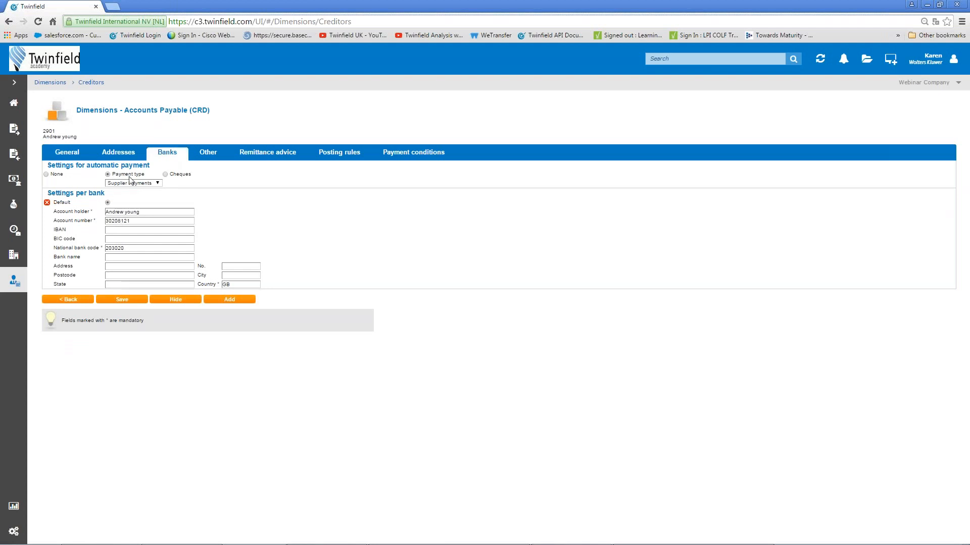
left_click(157, 183)
left_click(138, 207)
left_click(130, 302)
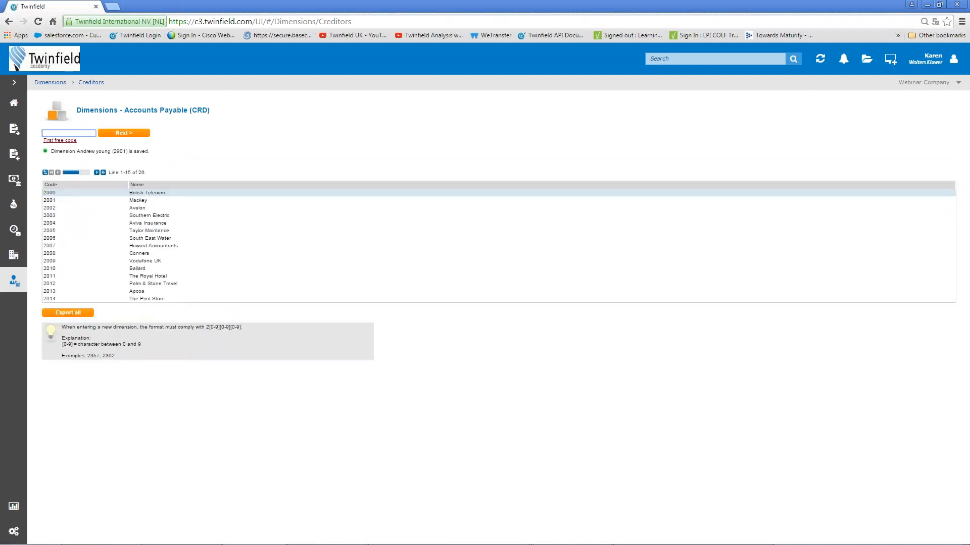
Enable automatic payment via EXPENSES for creditor 2902, save it, and go back to Home.
type("29")
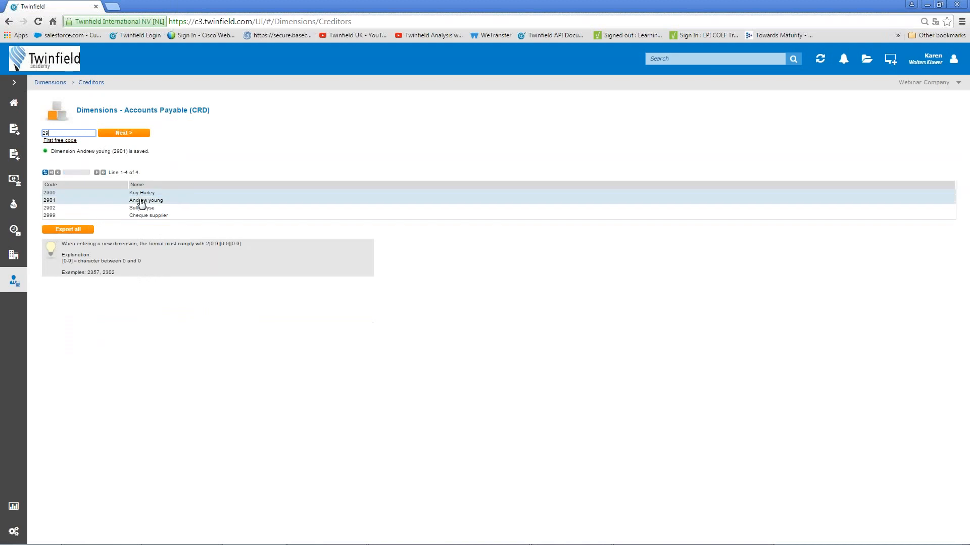
left_click(144, 211)
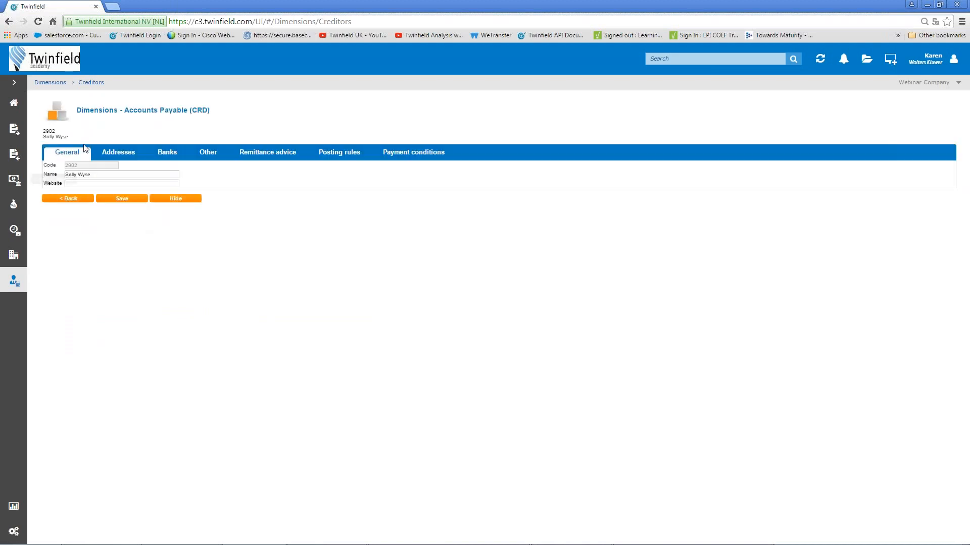
left_click(169, 155)
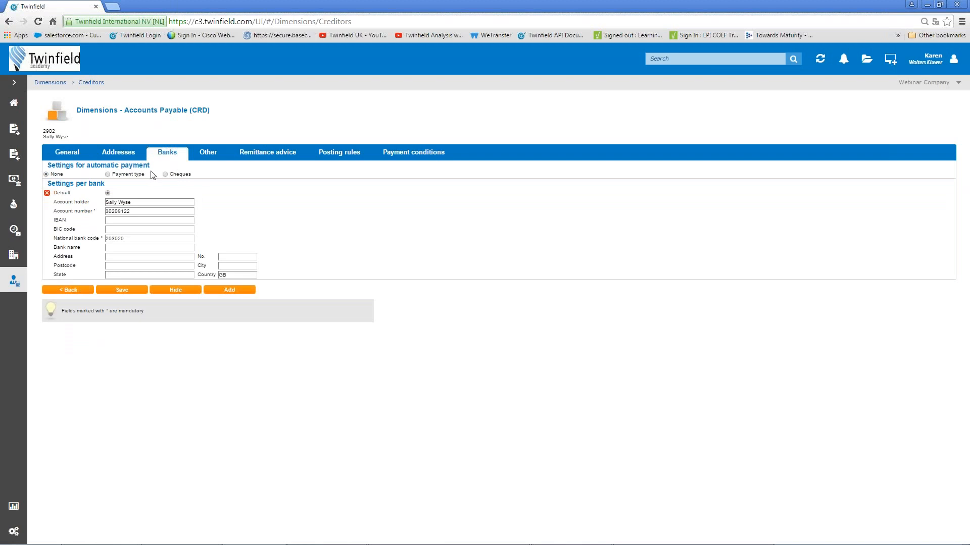
left_click(108, 174)
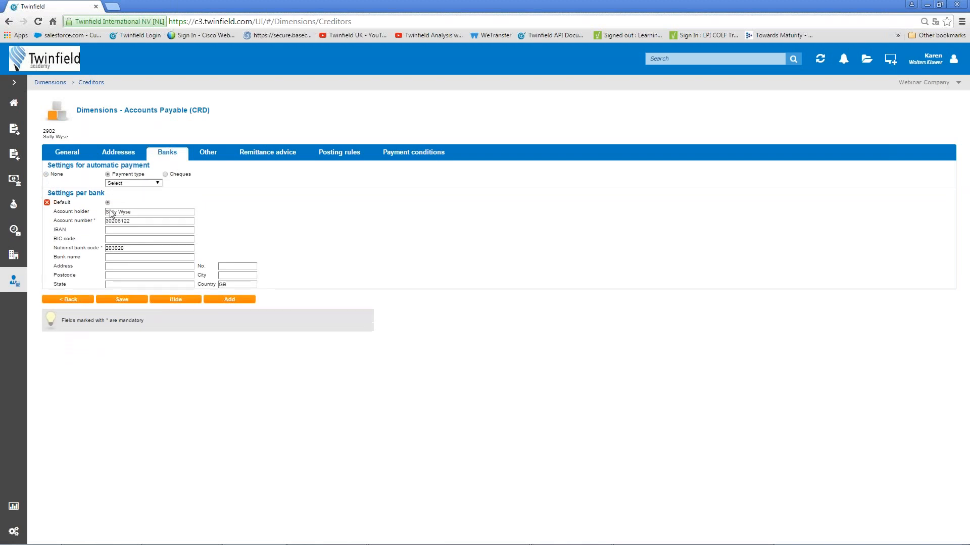
left_click(158, 184)
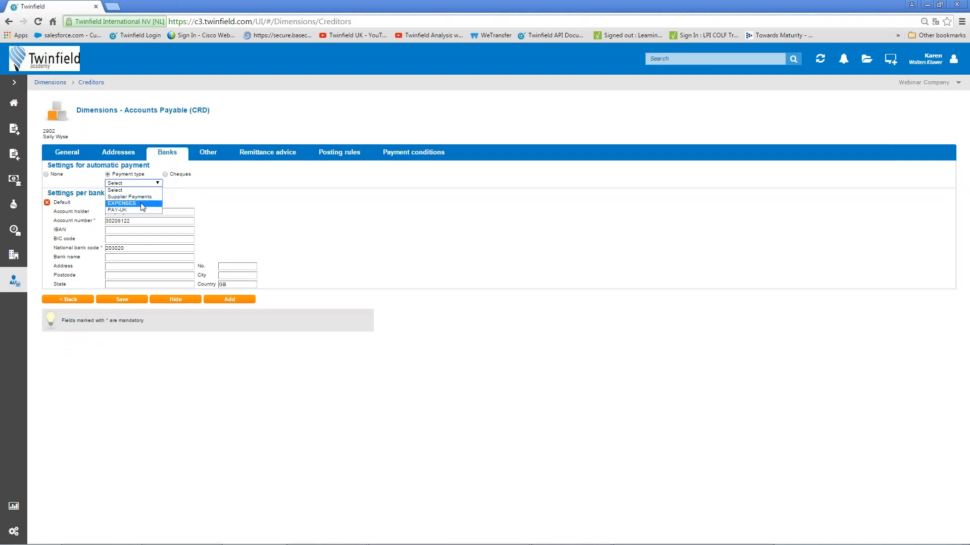
left_click(142, 204)
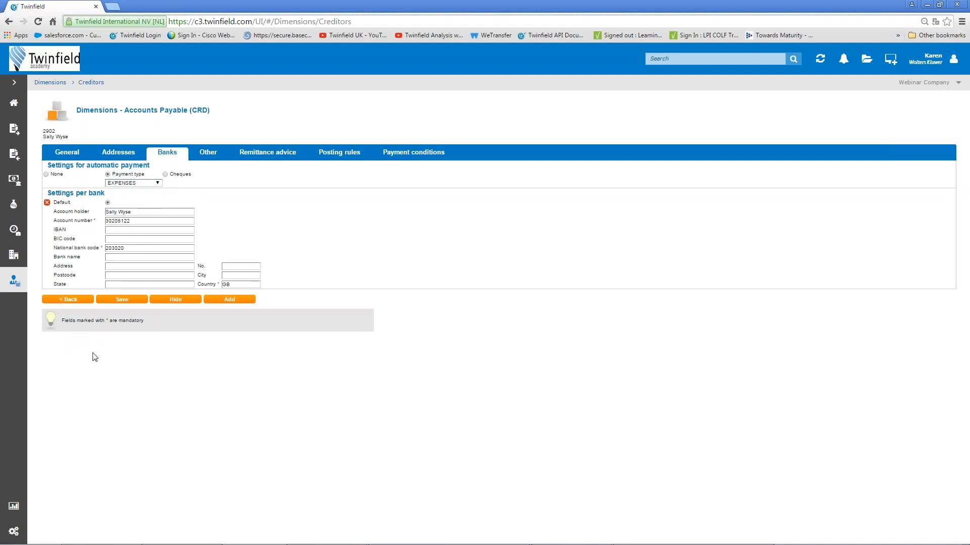
left_click(126, 301)
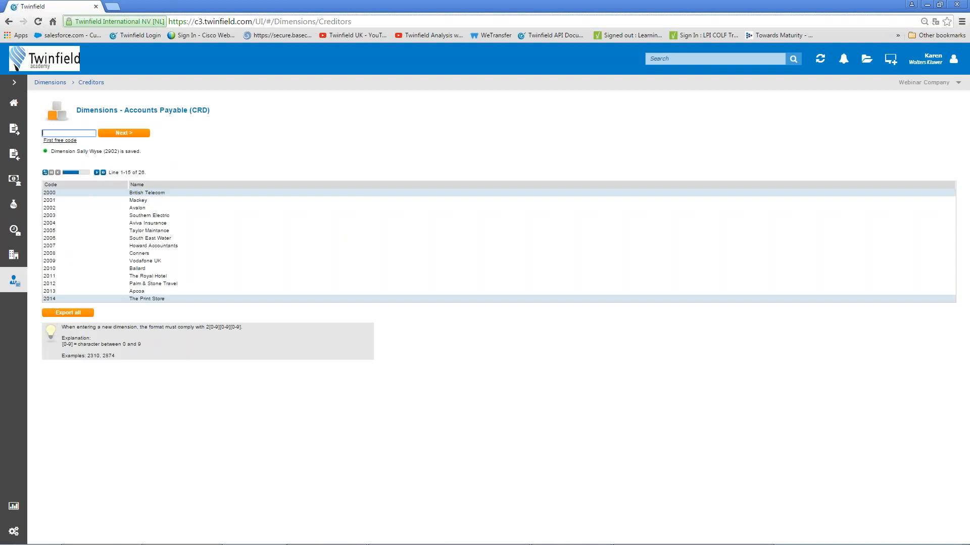
left_click(14, 105)
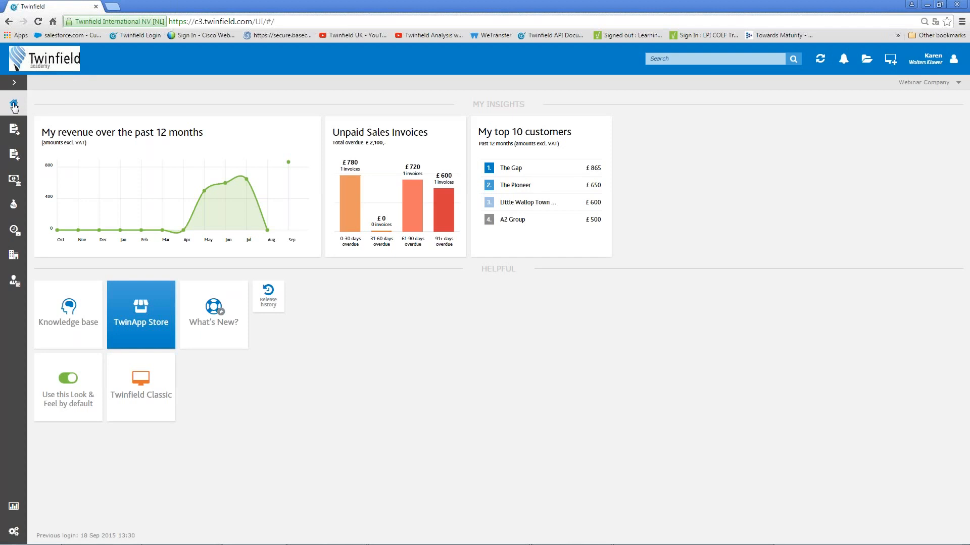
Create a new pay run of the EXPENSES type under Purchase > Pay & collect.
left_click(19, 156)
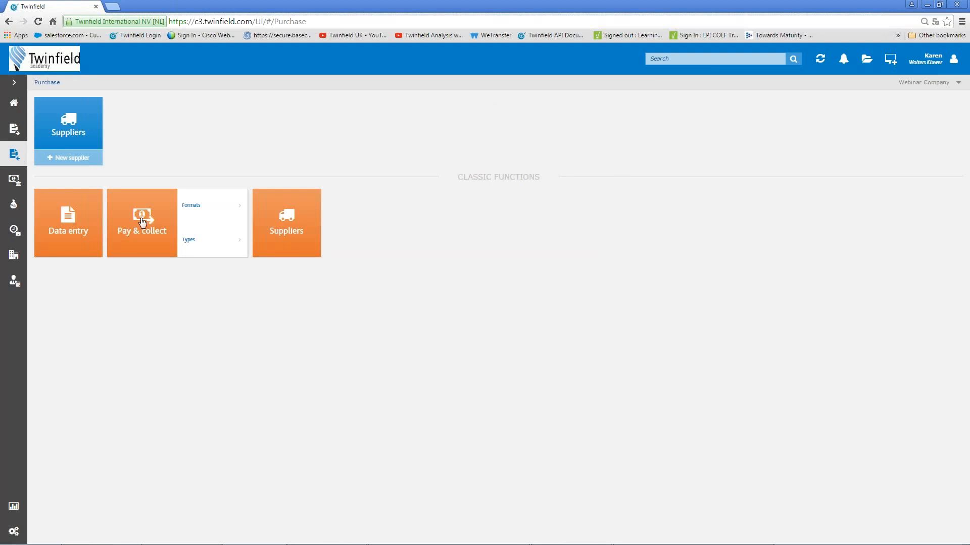
left_click(146, 221)
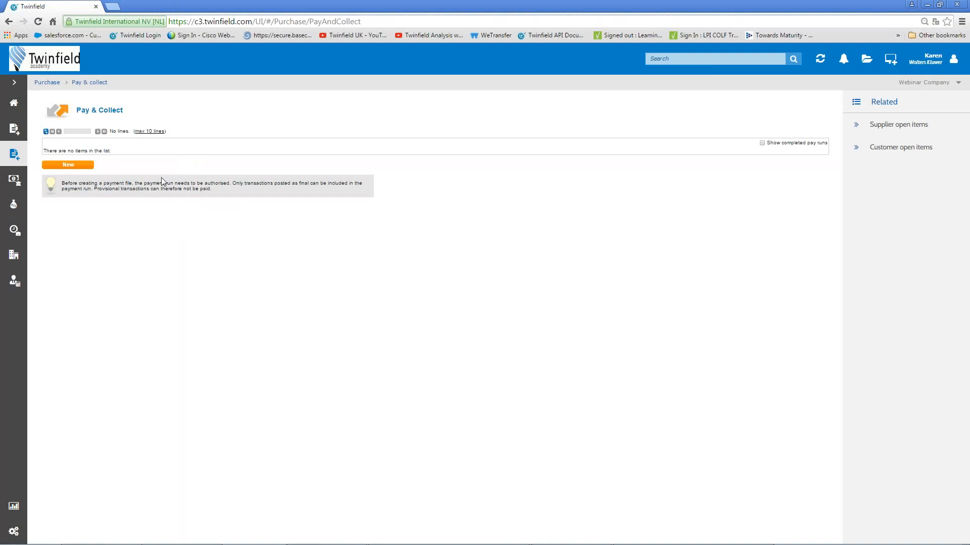
left_click(65, 166)
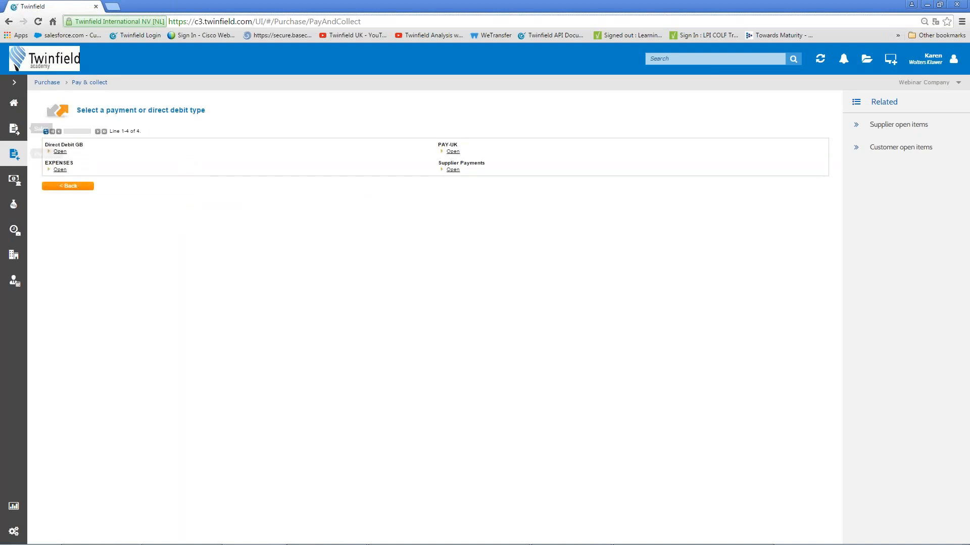
left_click(60, 171)
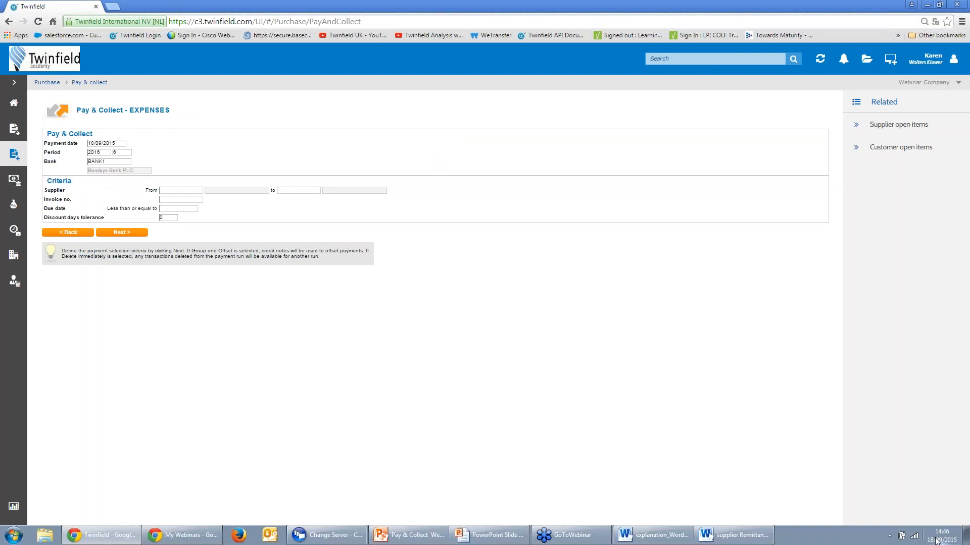
Set the pay run's payment date to 23/09/2015.
left_click(939, 539)
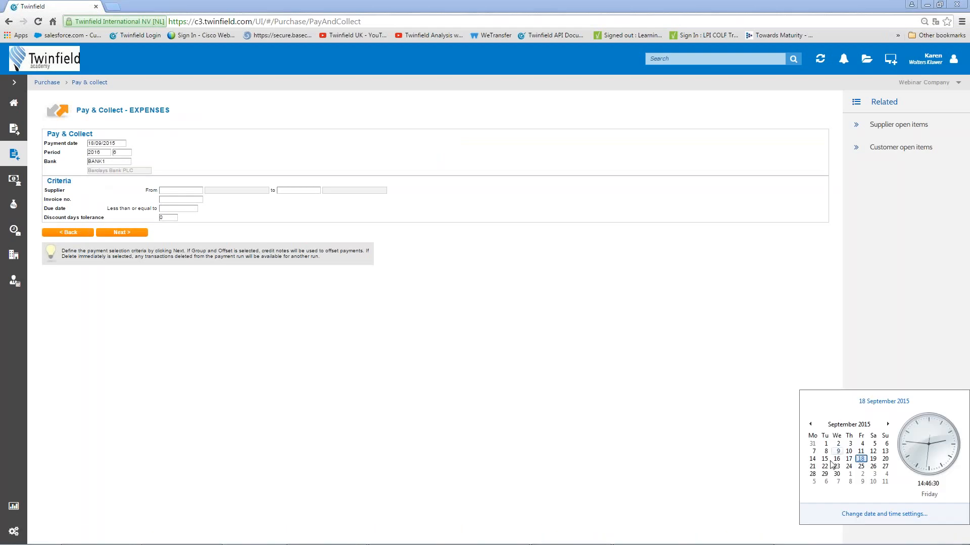
left_click(100, 144)
left_click_drag(118, 144, 14, 154)
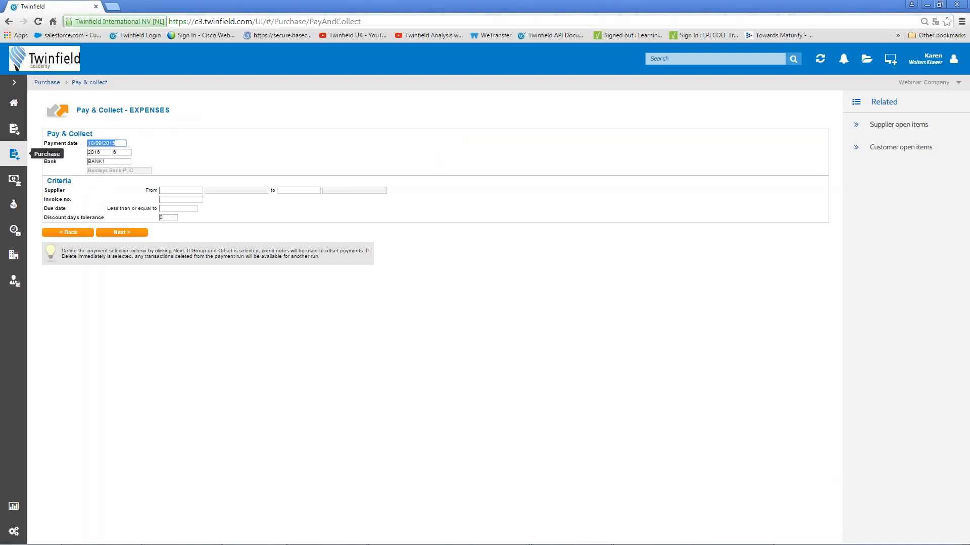
type("2309")
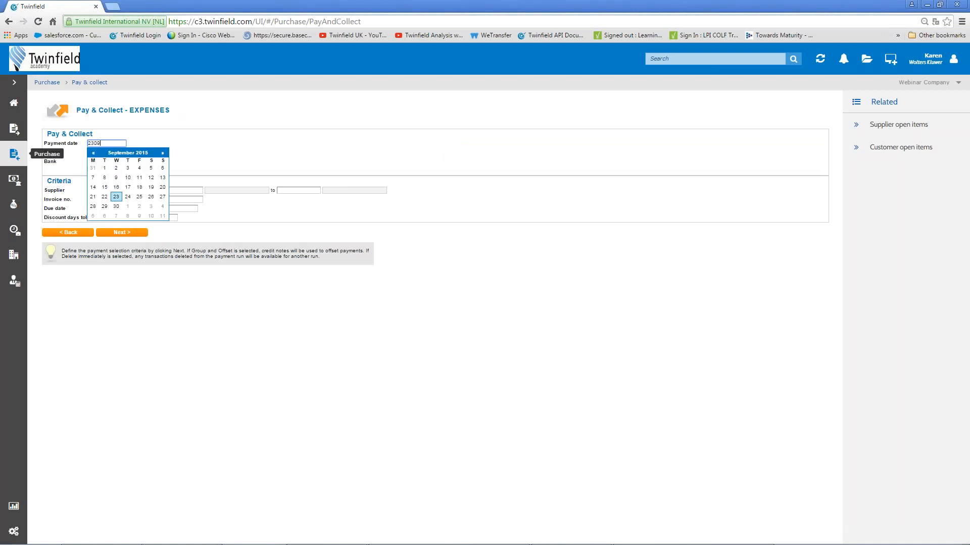
left_click(116, 197)
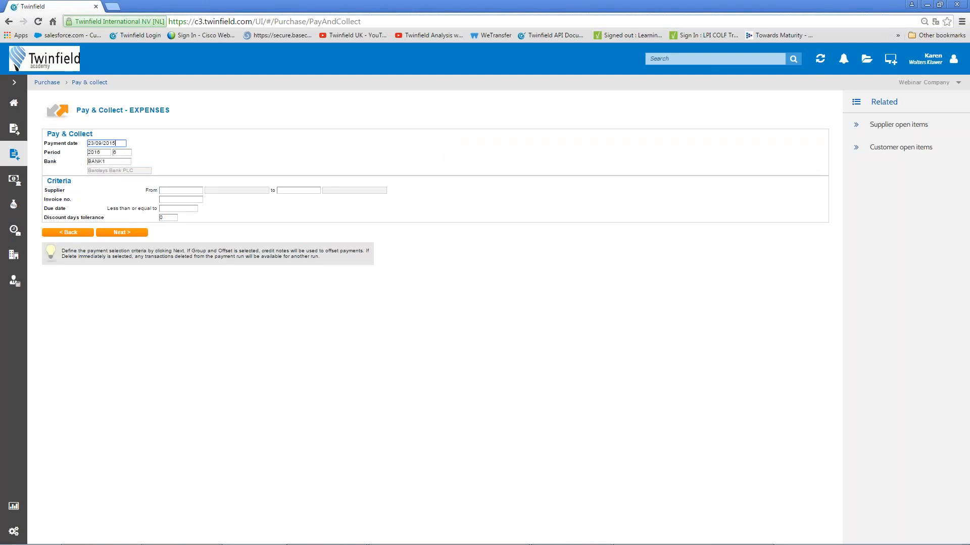
Limit the supplier range to 2900 through 2902.
left_click(178, 192)
type("2900")
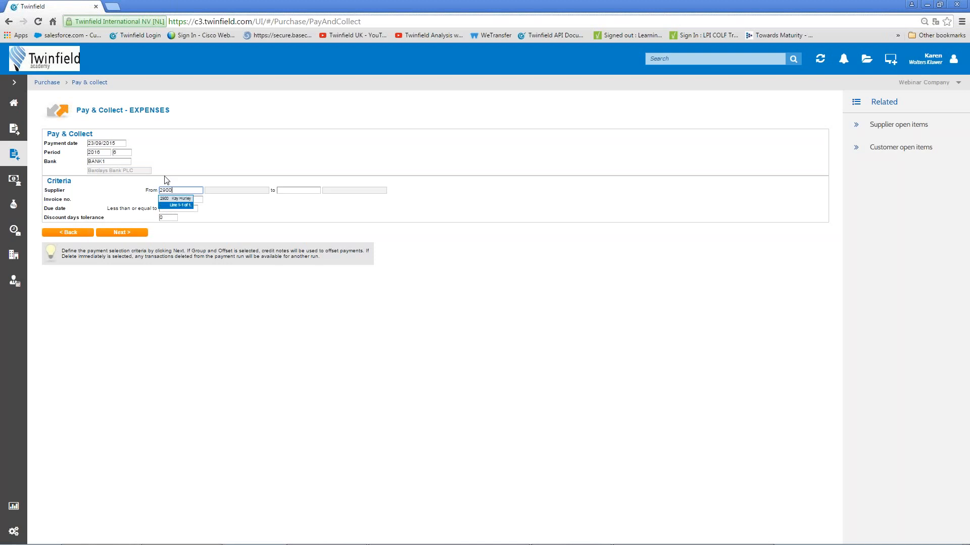
left_click(176, 202)
left_click(293, 191)
type("2")
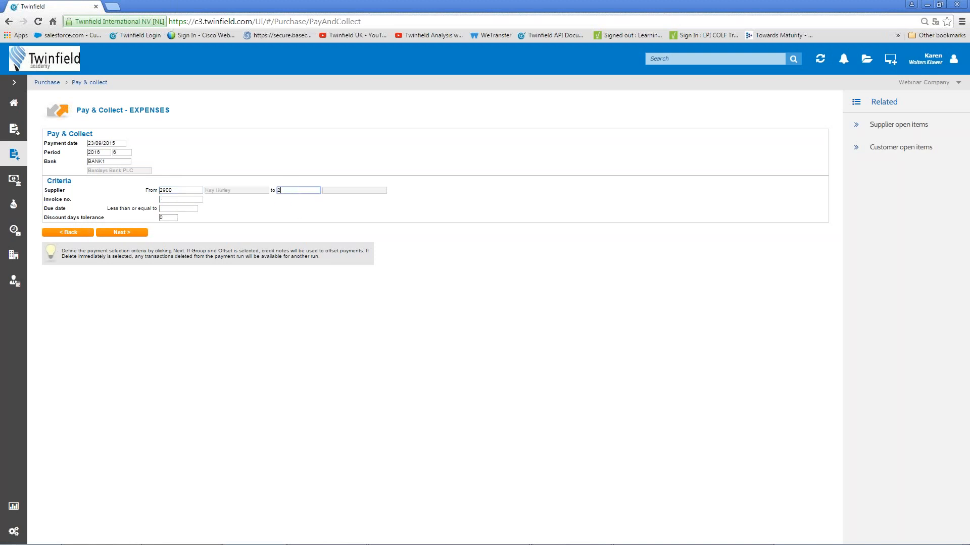
type("902")
left_click(296, 199)
Set the due date to on or before 31/08/2015 and create the pay run.
left_click(171, 210)
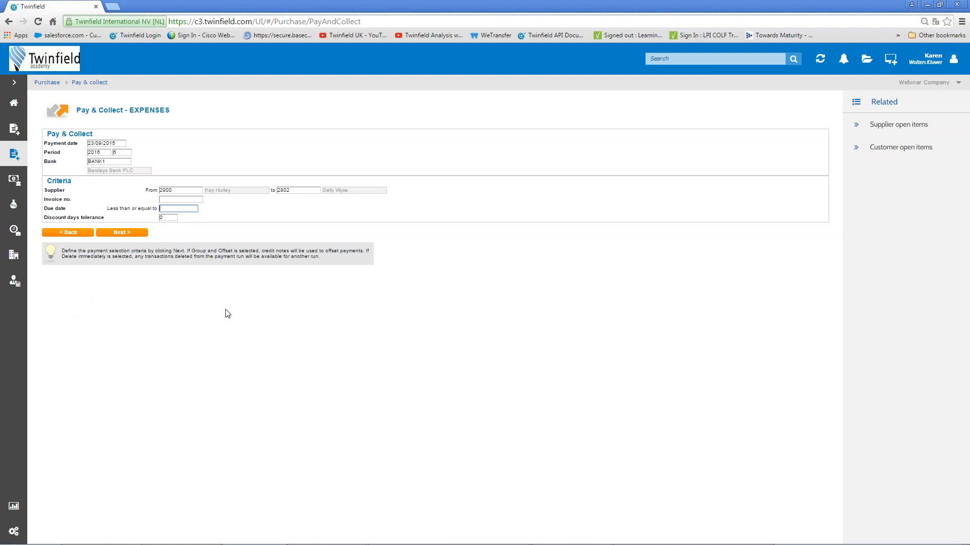
type("3")
type("1/08")
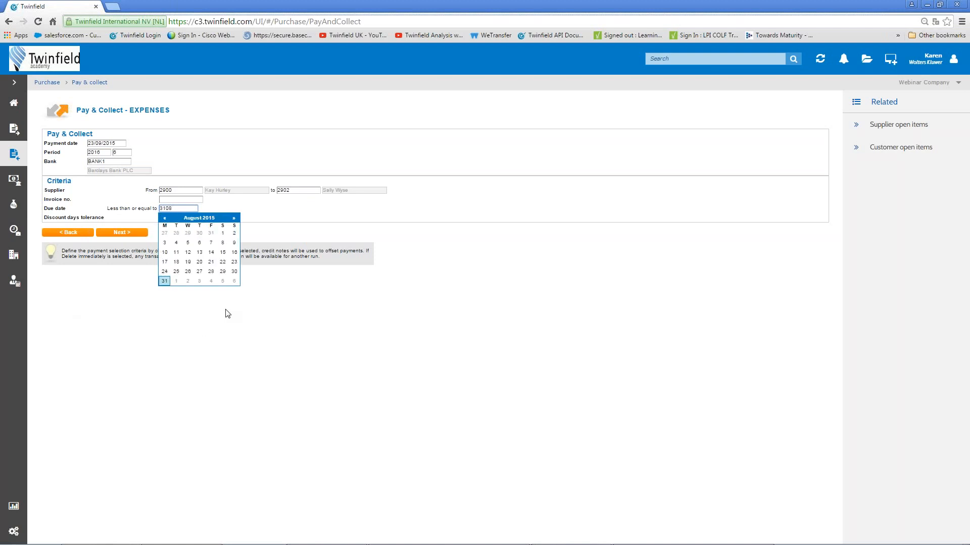
left_click(165, 281)
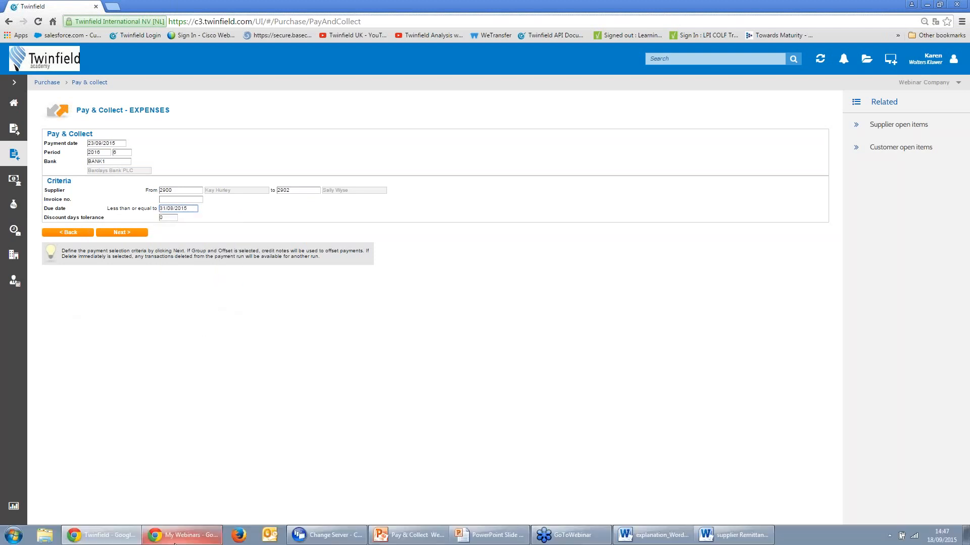
mouse_move(174, 544)
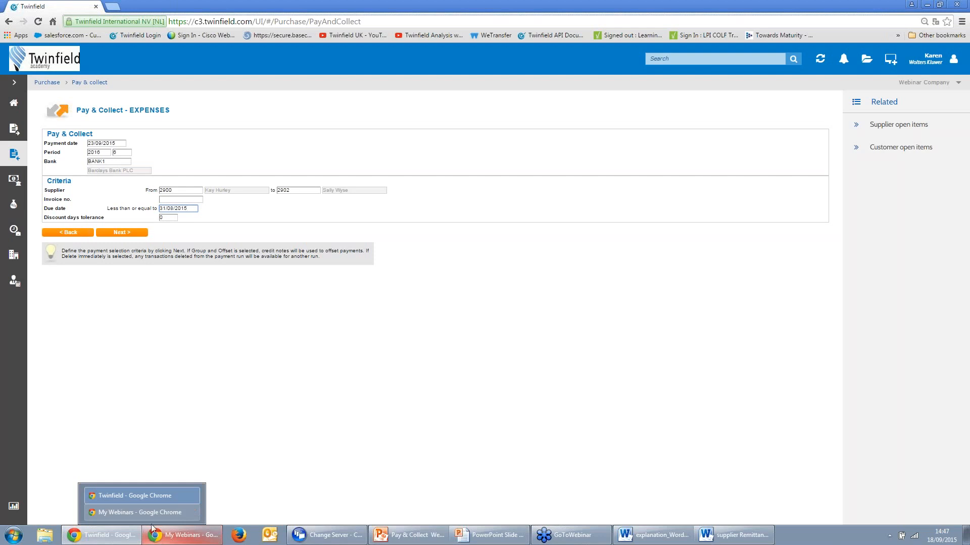
left_click(125, 234)
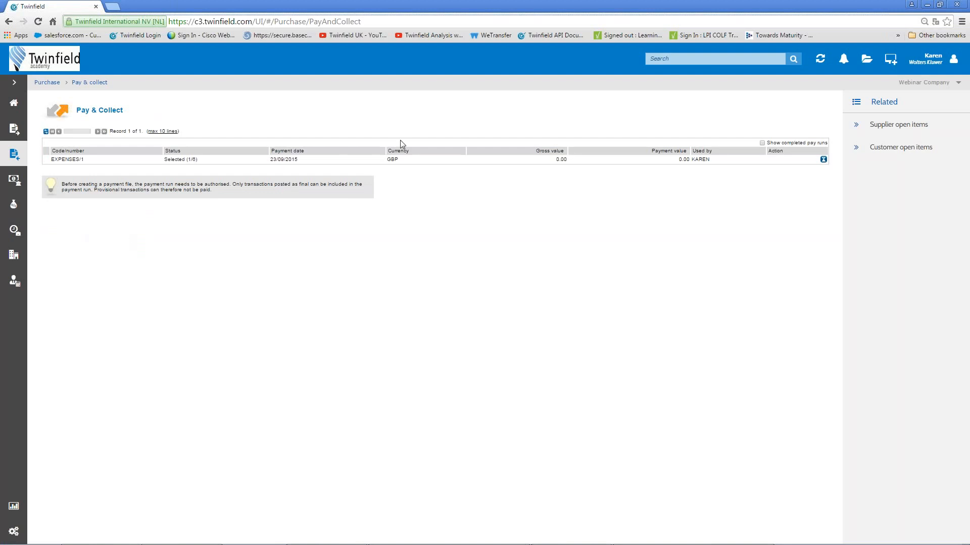
Refresh the Pay & Collect list to show EXPENSES/1 totalling 7231.66 GBP.
left_click(45, 131)
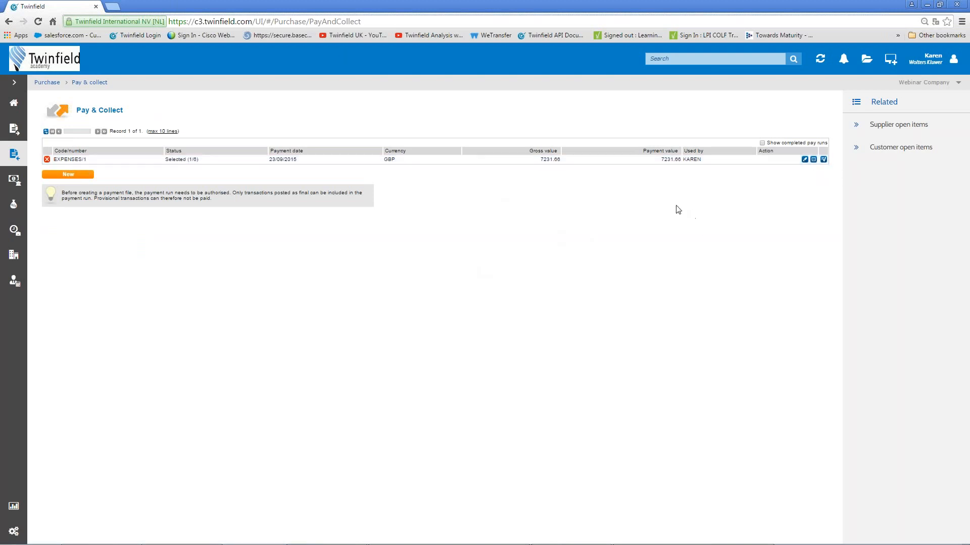
left_click(813, 160)
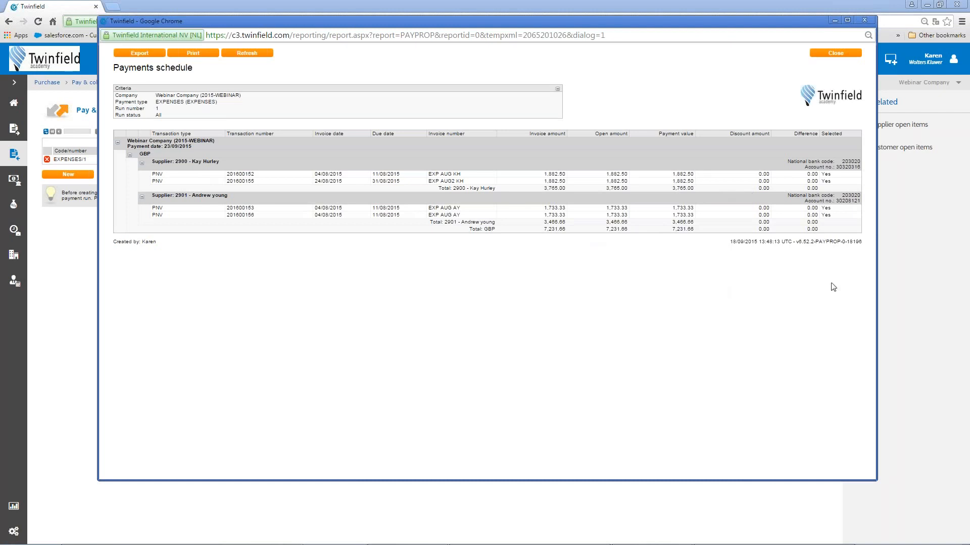
left_click(838, 55)
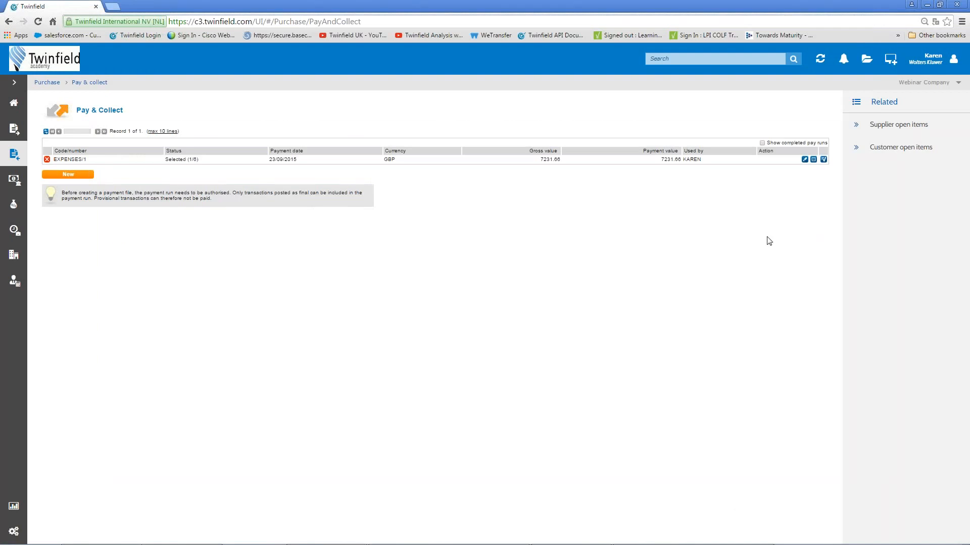
Untick invoice 201600155 in supplier 2900's line details so it pays only 1882.50.
left_click(805, 160)
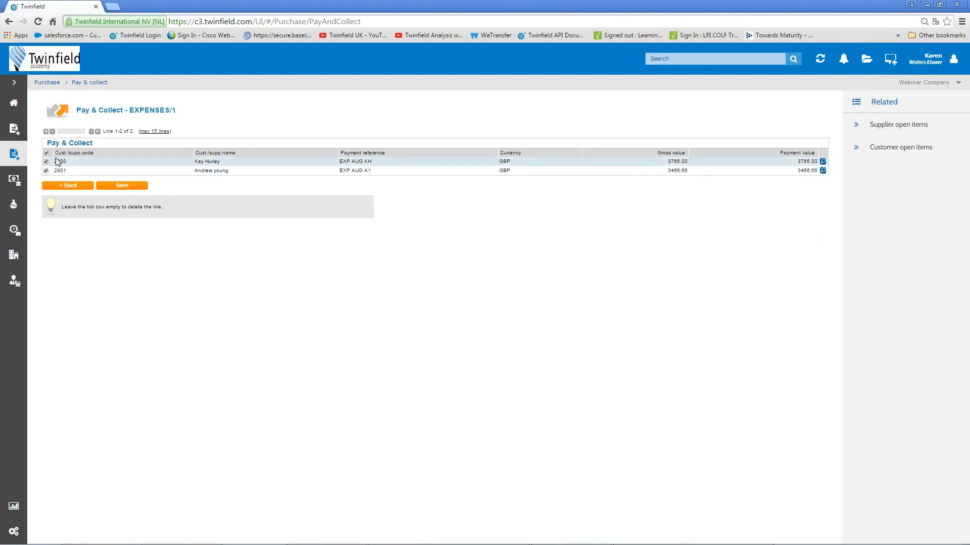
left_click(822, 162)
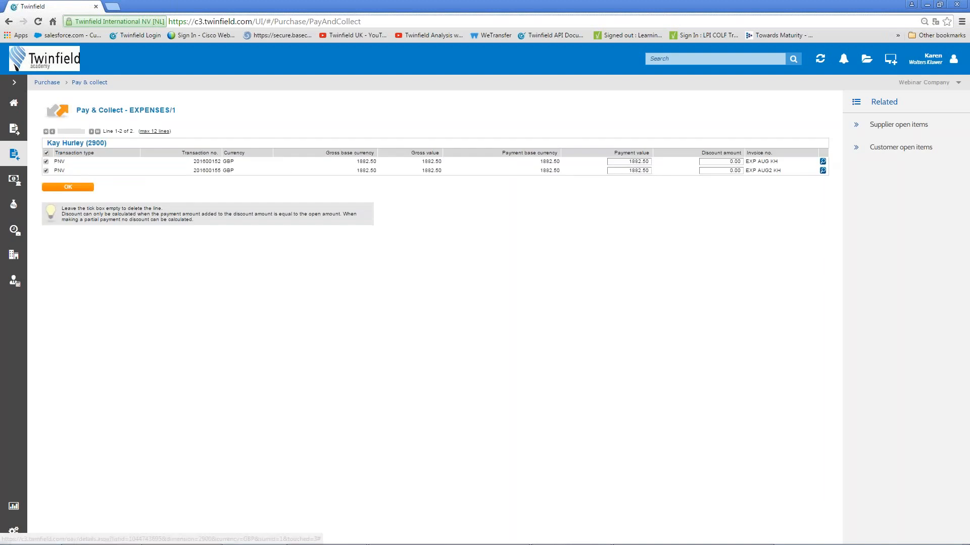
left_click(46, 171)
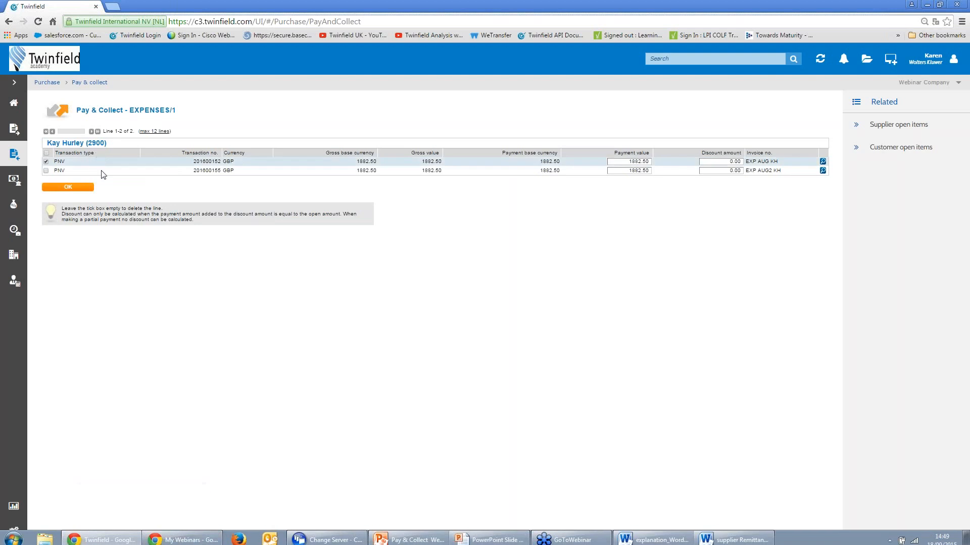
left_click(72, 190)
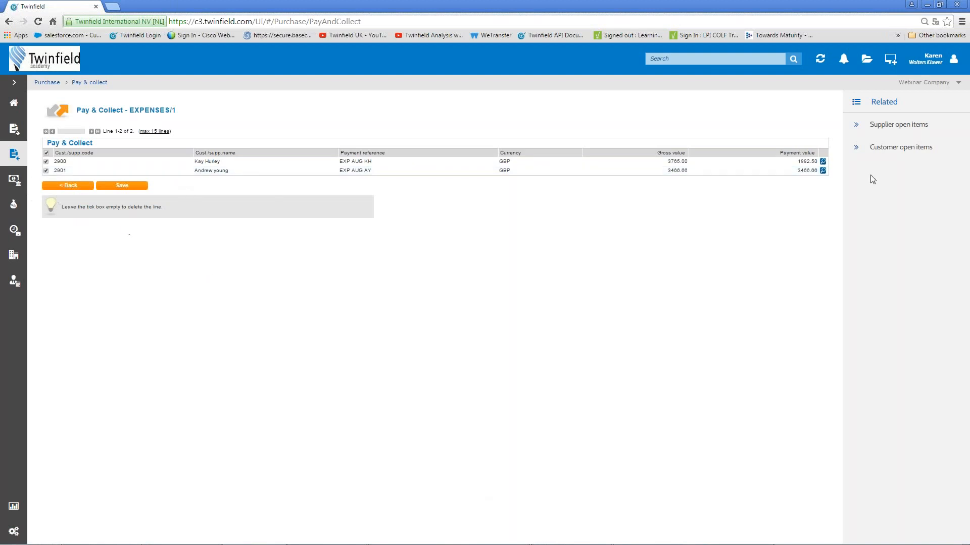
Change supplier 2901's second payment value to 733.33 and save EXPENSES/1 at 4349.16.
left_click(822, 171)
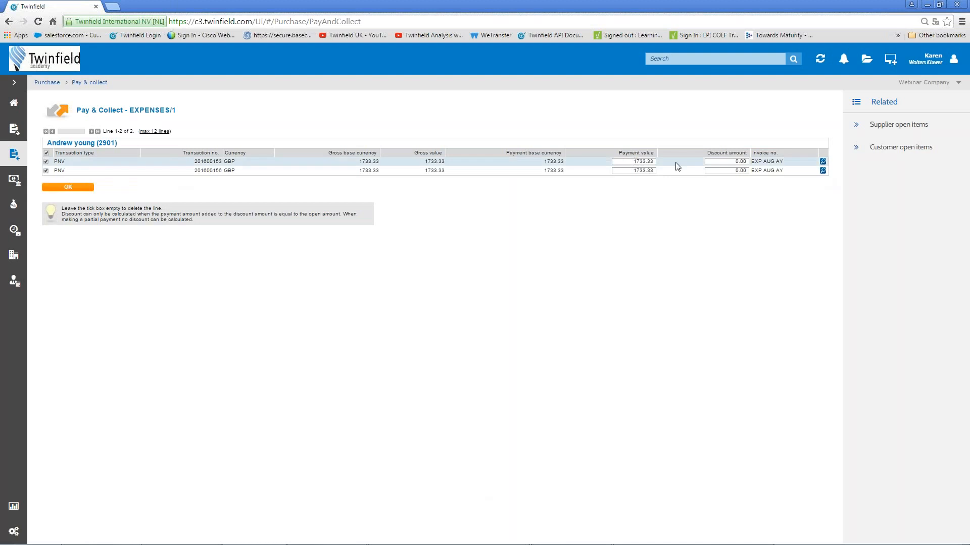
double_click(624, 170)
type("733.33")
key("Tab")
left_click(56, 186)
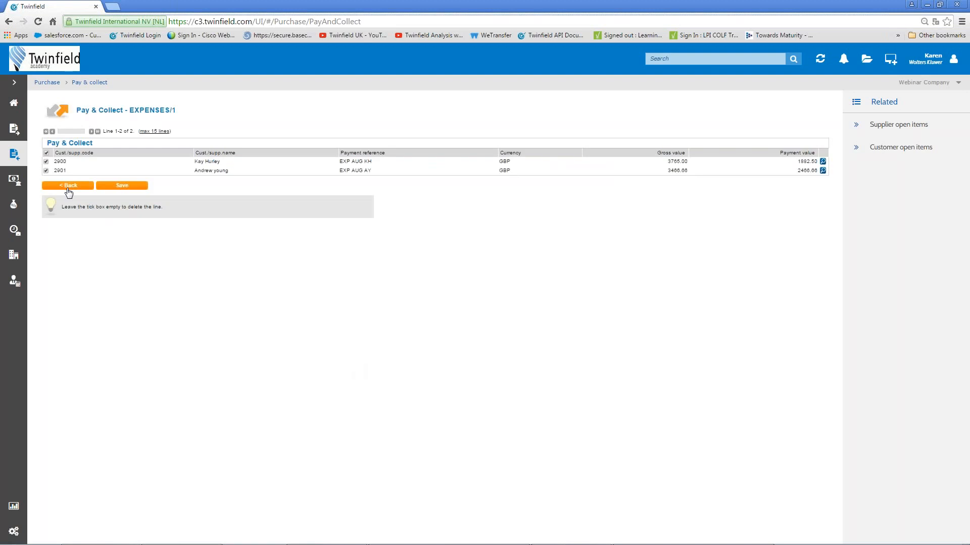
left_click(120, 187)
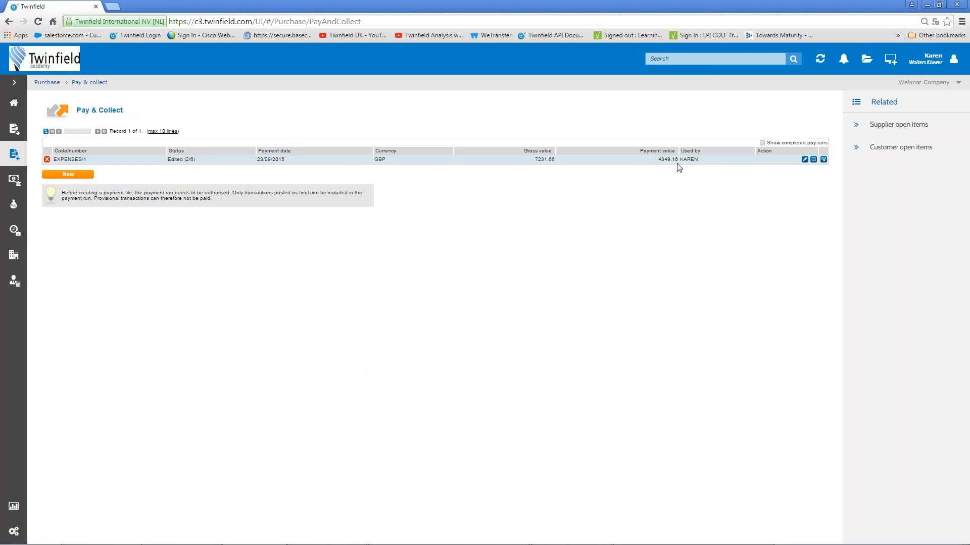
left_click(813, 160)
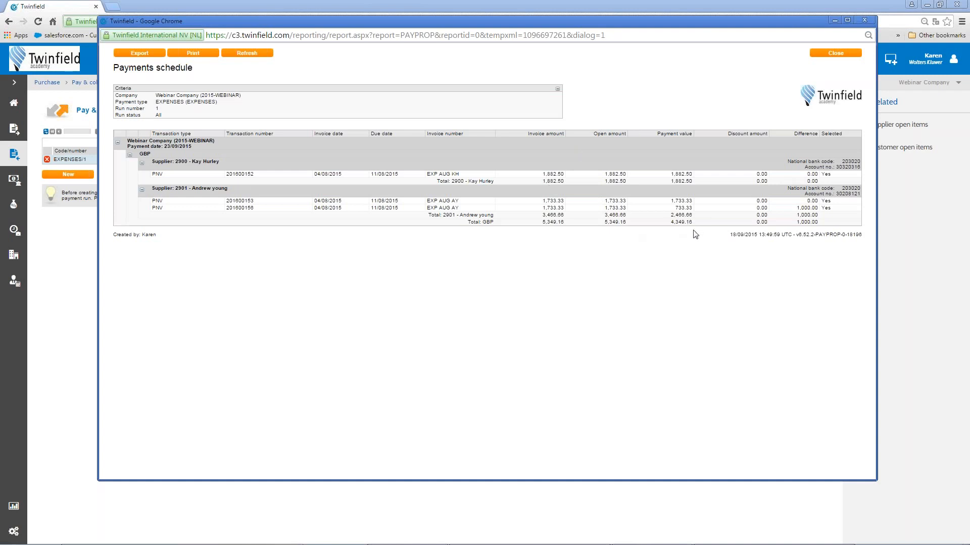
left_click(839, 57)
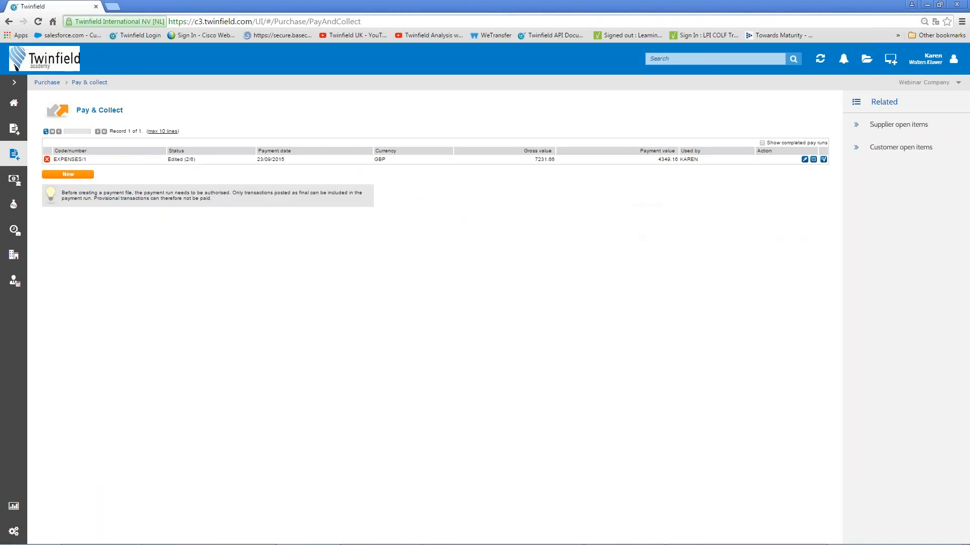
Authorise EXPENSES/1, confirm the warning, and refresh to show status Posted (4/6).
left_click(823, 160)
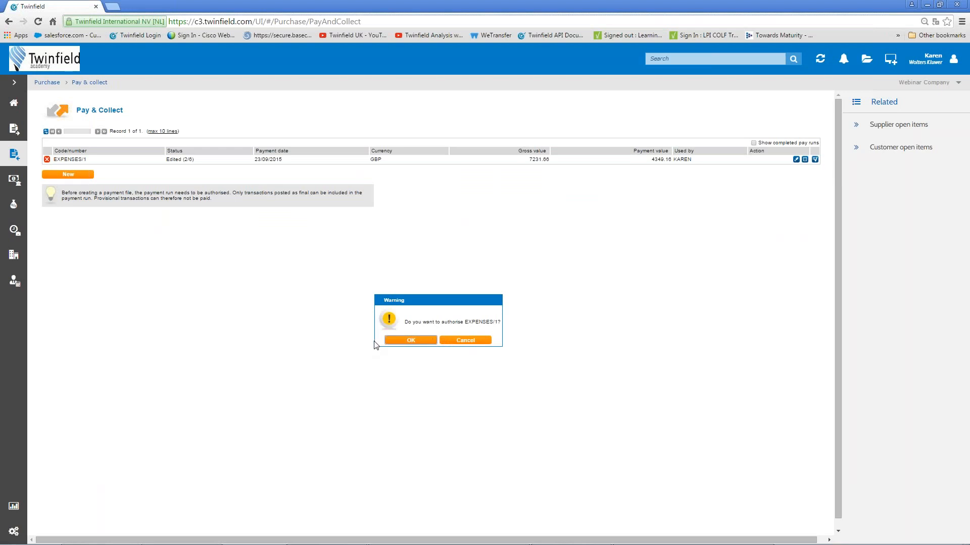
left_click(403, 342)
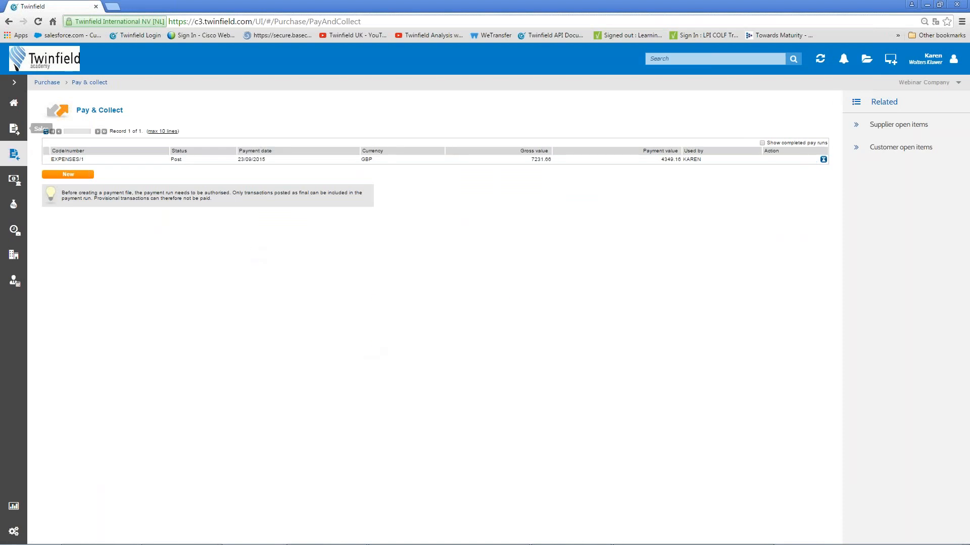
left_click(46, 132)
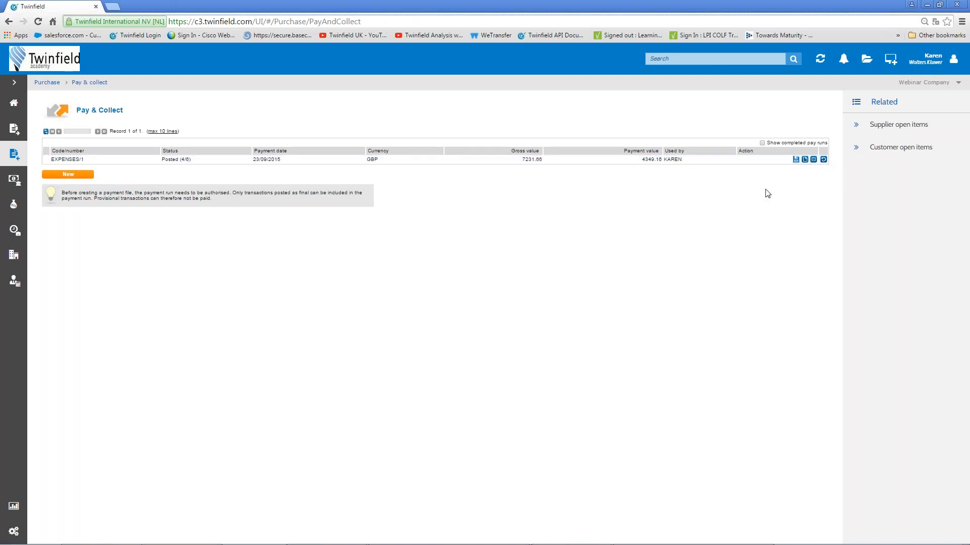
Generate the EXPENSES/1 payment file and refresh to show status Paid (5/6).
left_click(796, 161)
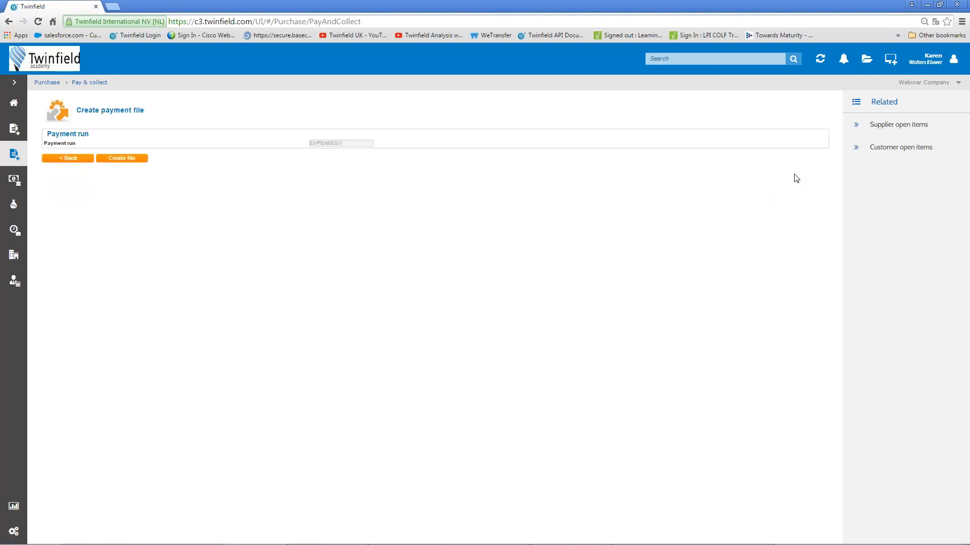
left_click(125, 162)
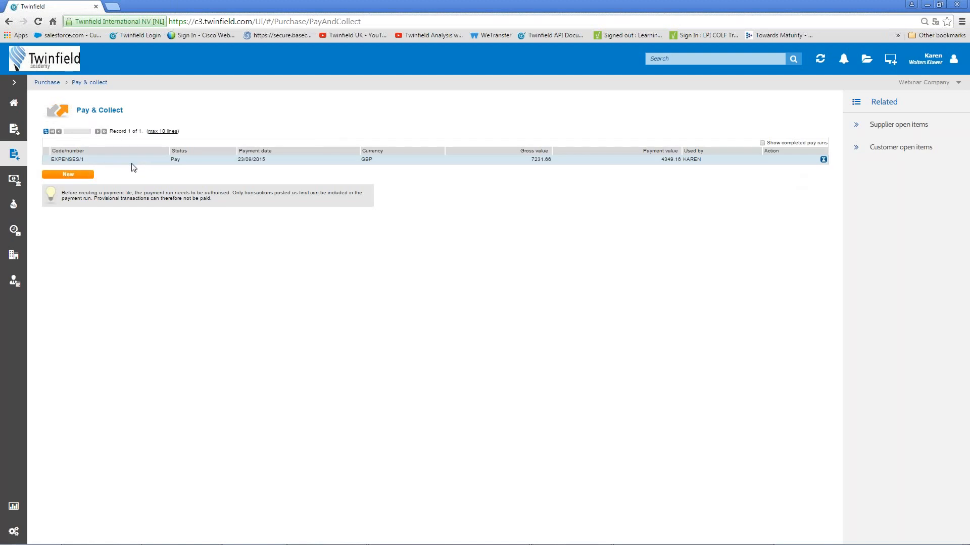
left_click(46, 132)
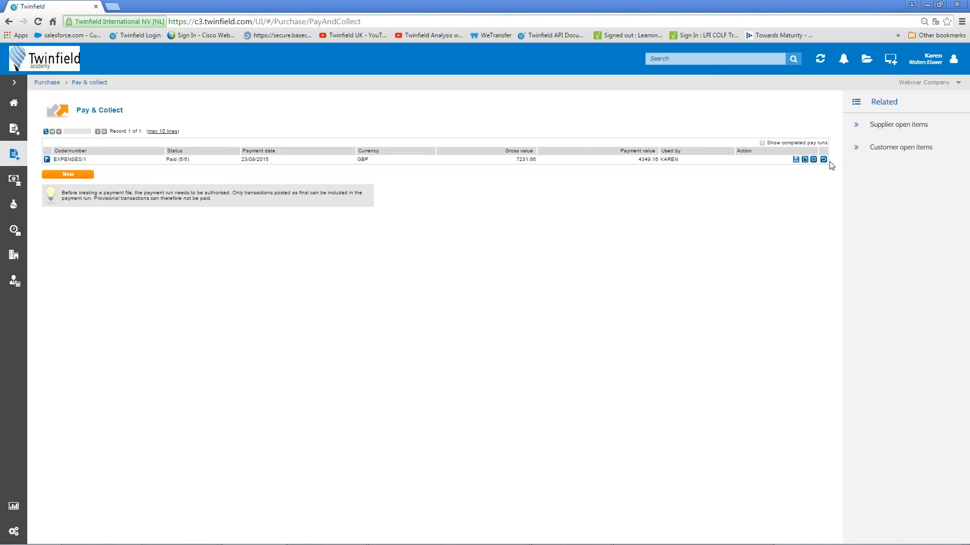
Create remittance advices for the EXPENSES/1 pay run, delivered to the file manager.
left_click(796, 160)
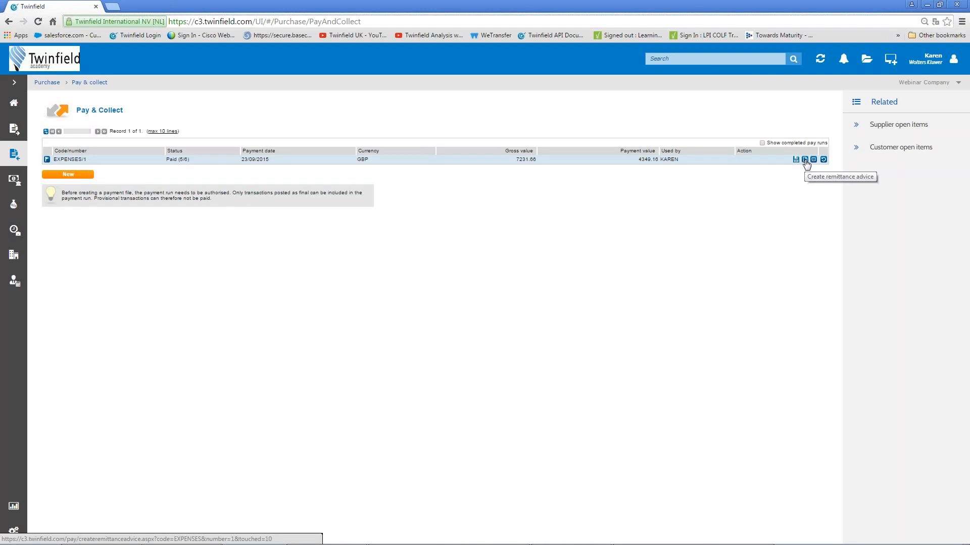
left_click(805, 159)
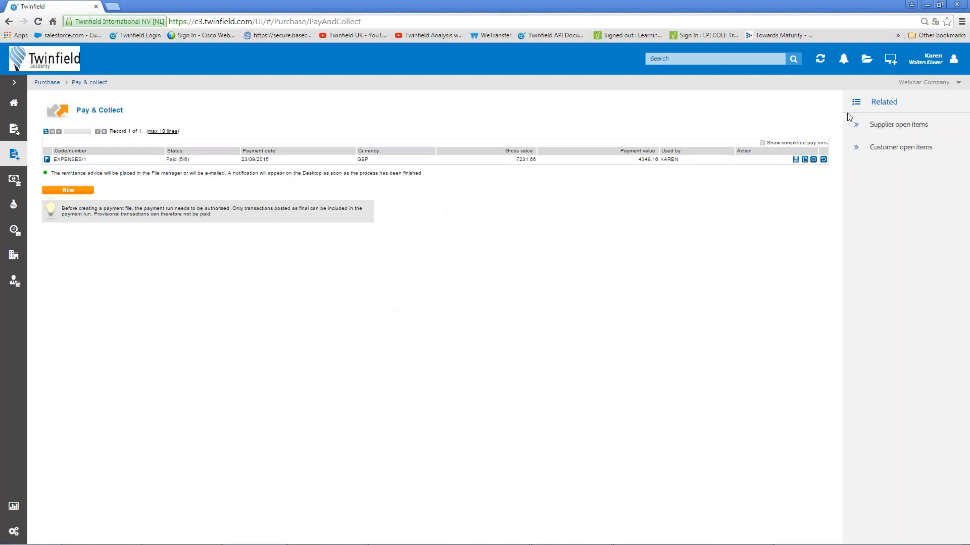
Download Remittance advice.doc from the file manager's Remittance advices folder and open it in Word.
left_click(866, 60)
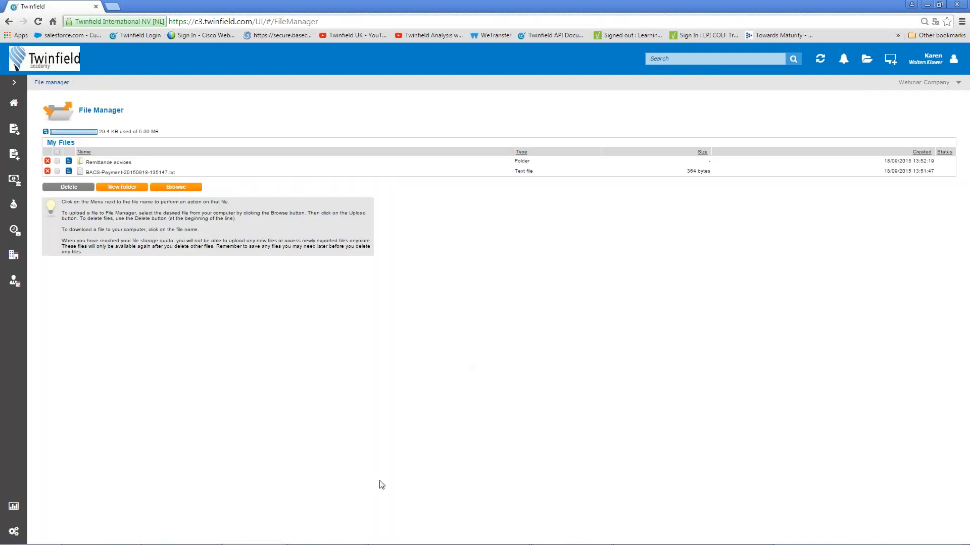
left_click(117, 167)
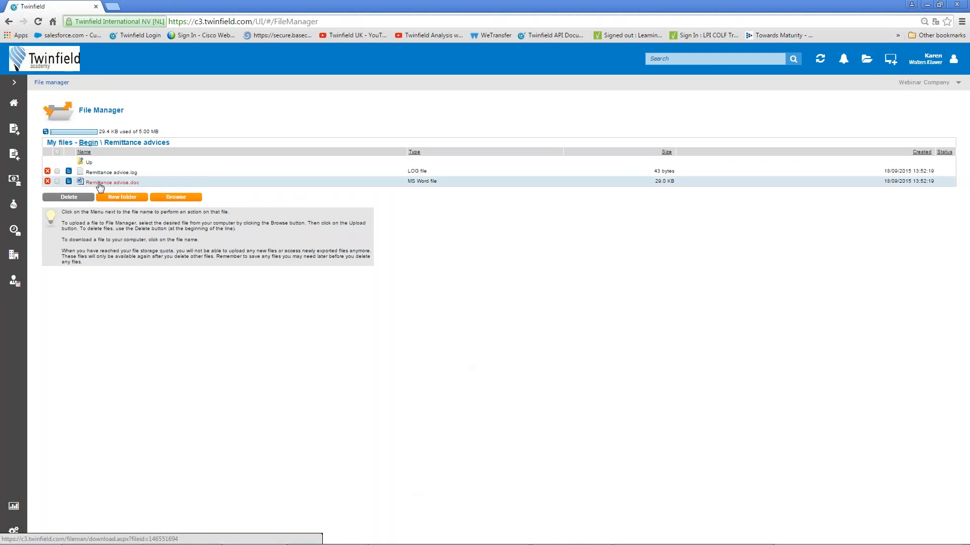
left_click(99, 183)
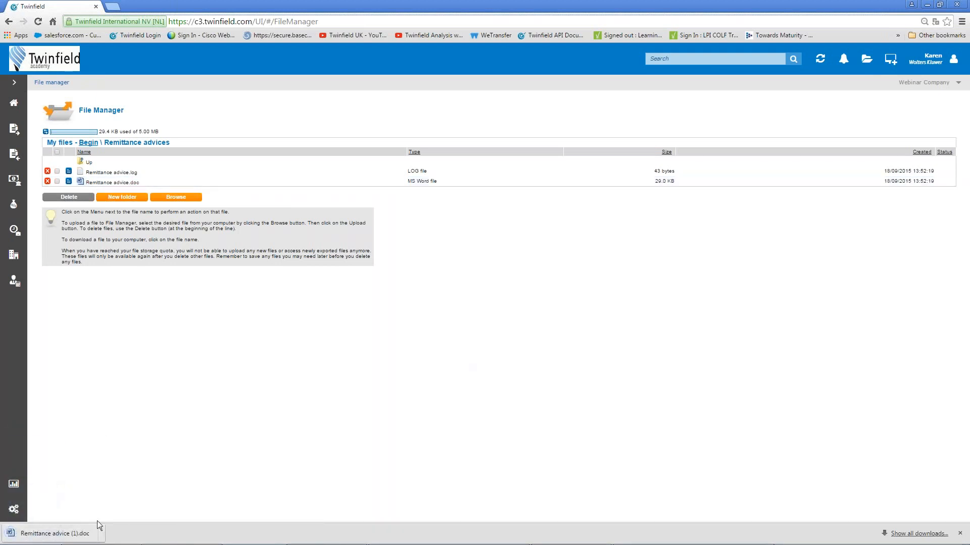
left_click(61, 533)
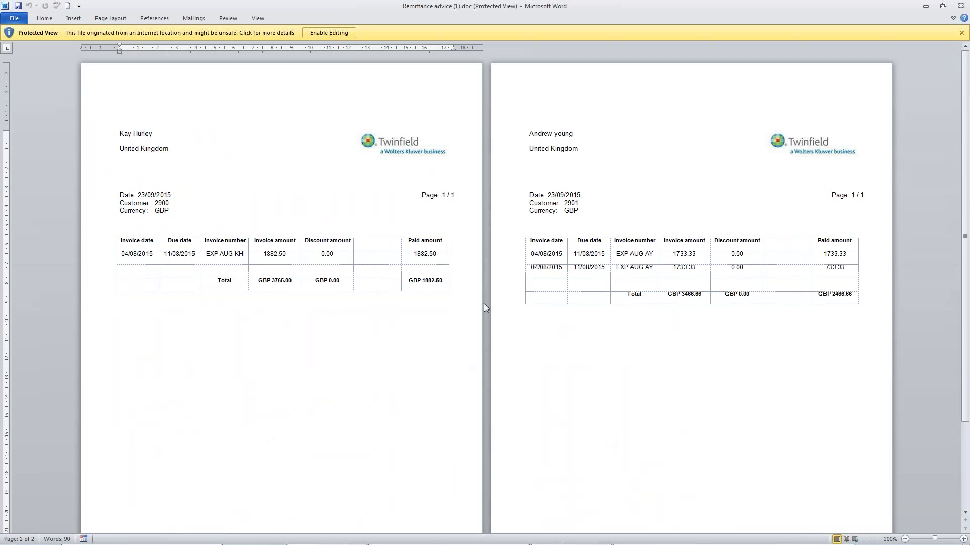
Close the remittance advice document and the explanation_Word_template.doc window in Word.
left_click(961, 7)
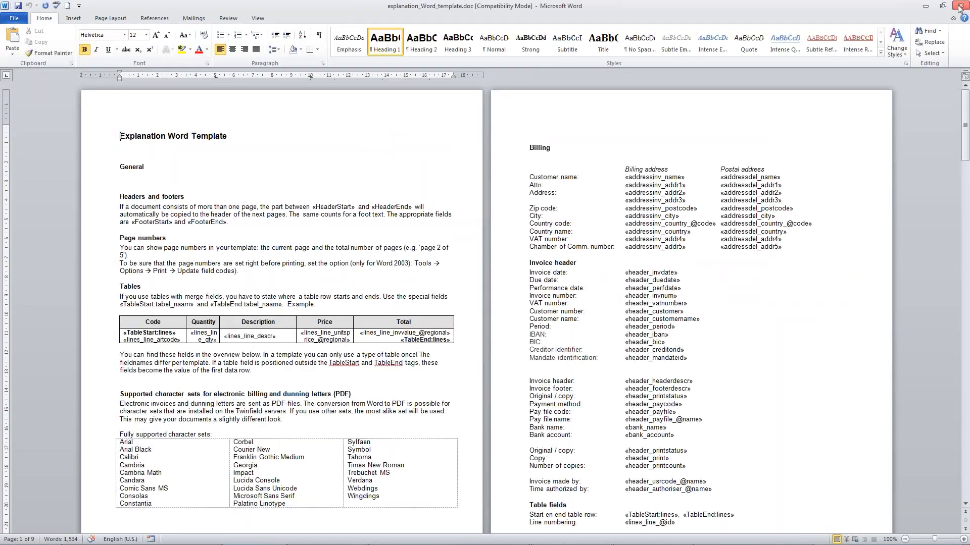
left_click(961, 7)
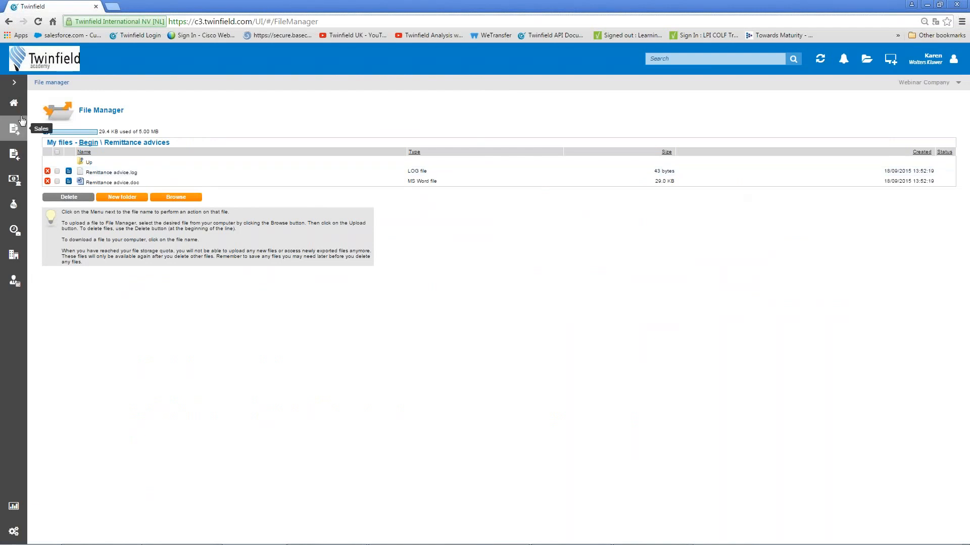
Finish the EXPENSES/1 pay run from Purchase > Pay & collect and confirm.
left_click(15, 157)
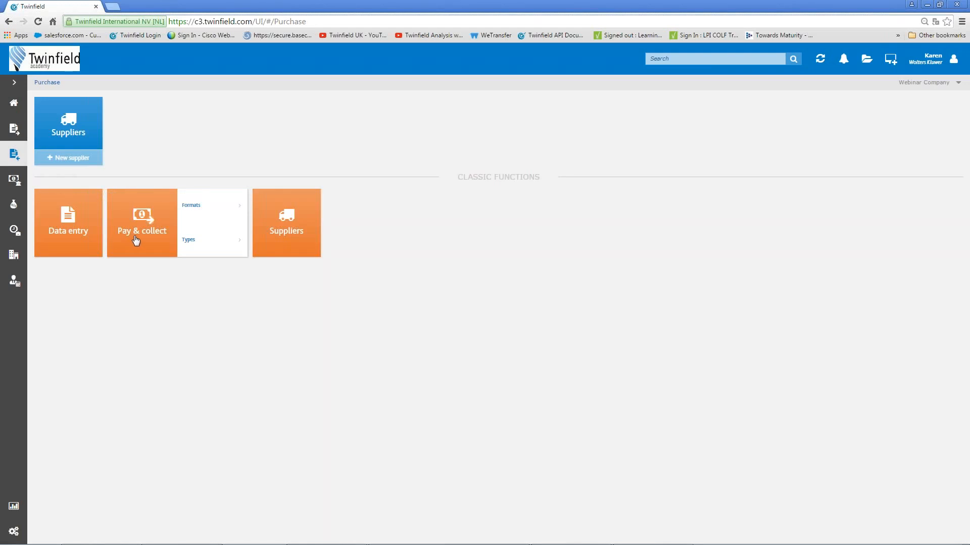
left_click(137, 237)
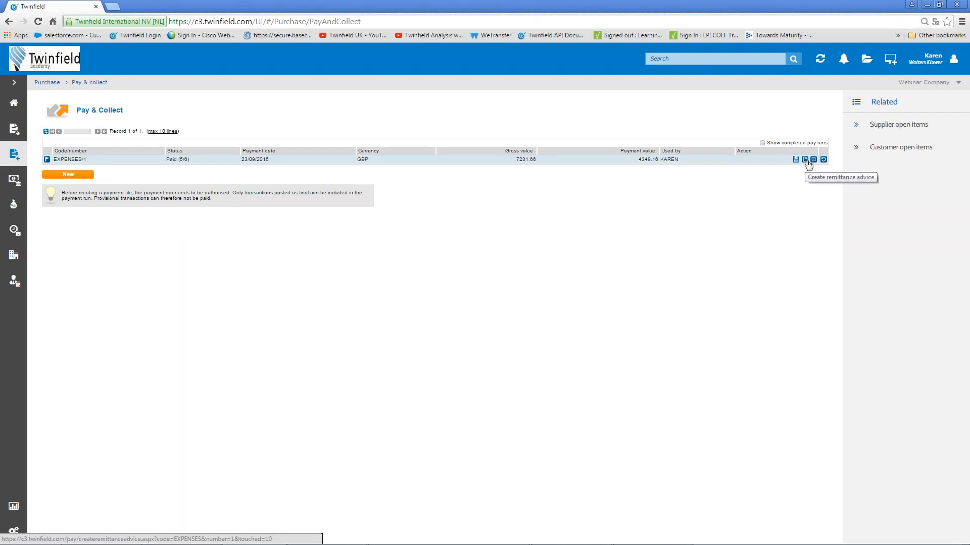
left_click(47, 161)
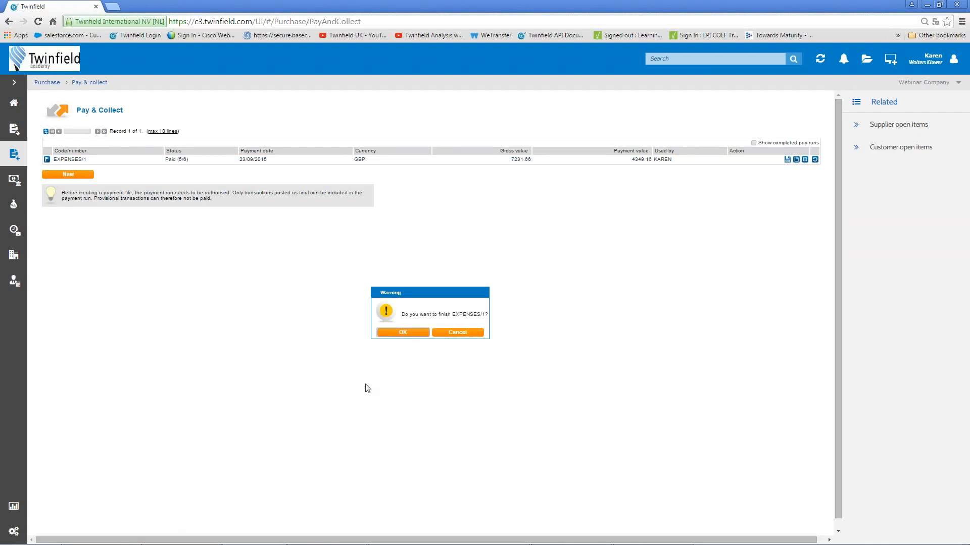
left_click(403, 333)
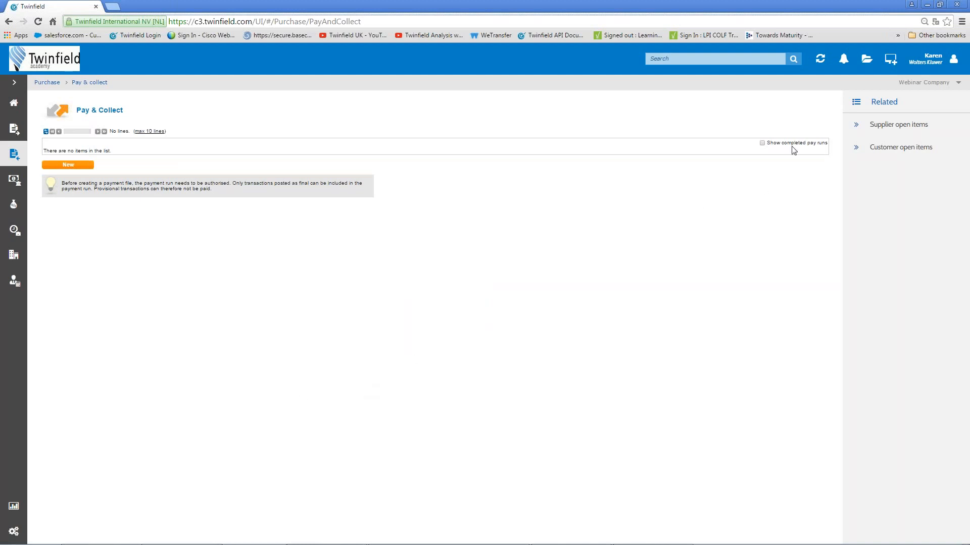
Briefly show completed pay runs, then return to the slide show's Review slide.
left_click(762, 143)
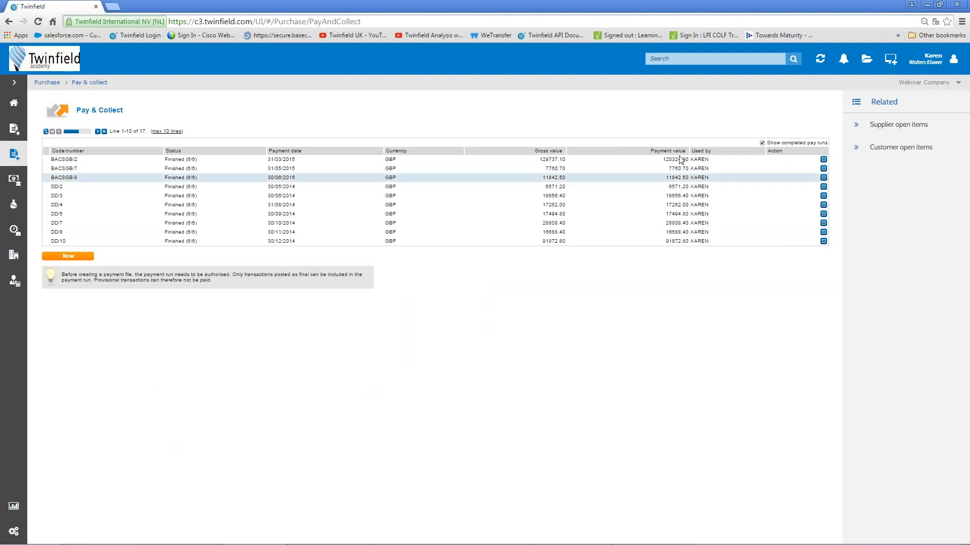
left_click(762, 143)
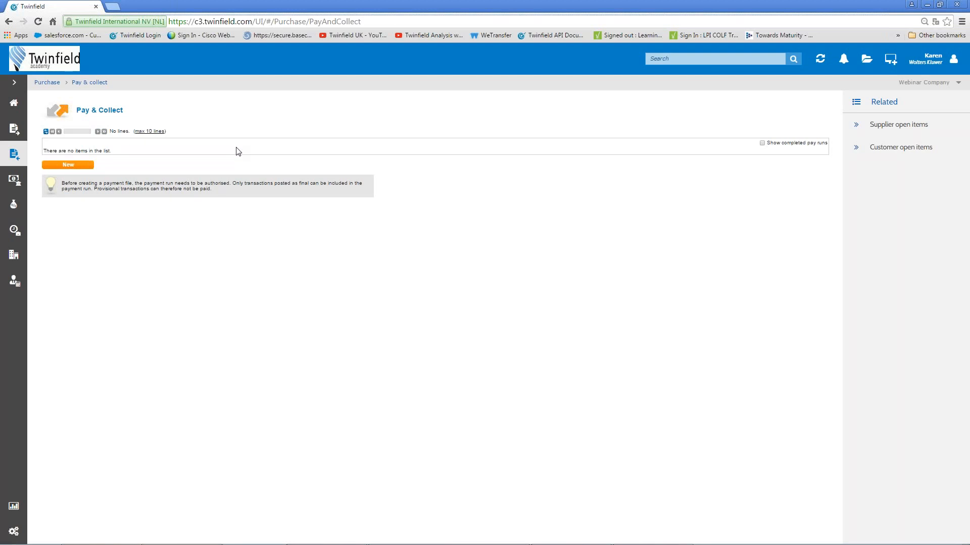
key("alt+Tab")
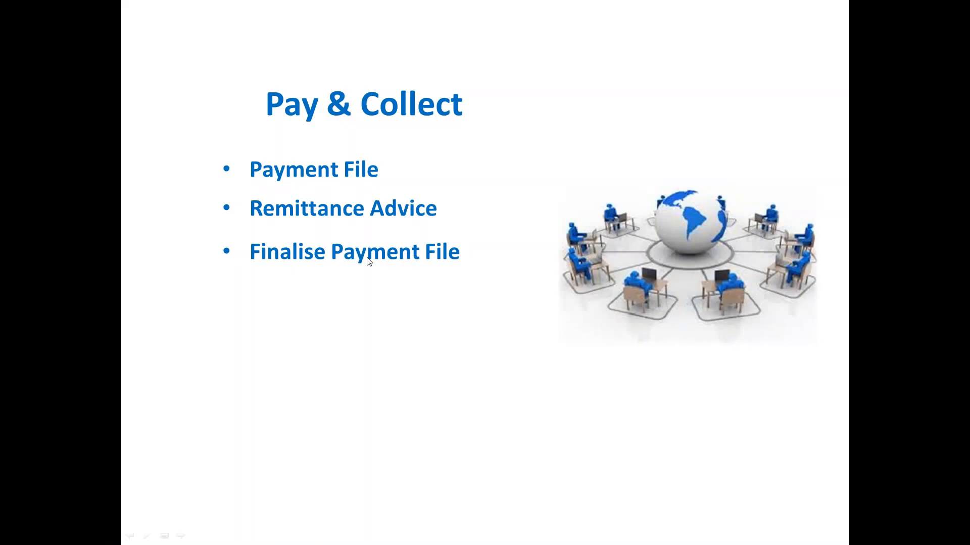
left_click(362, 260)
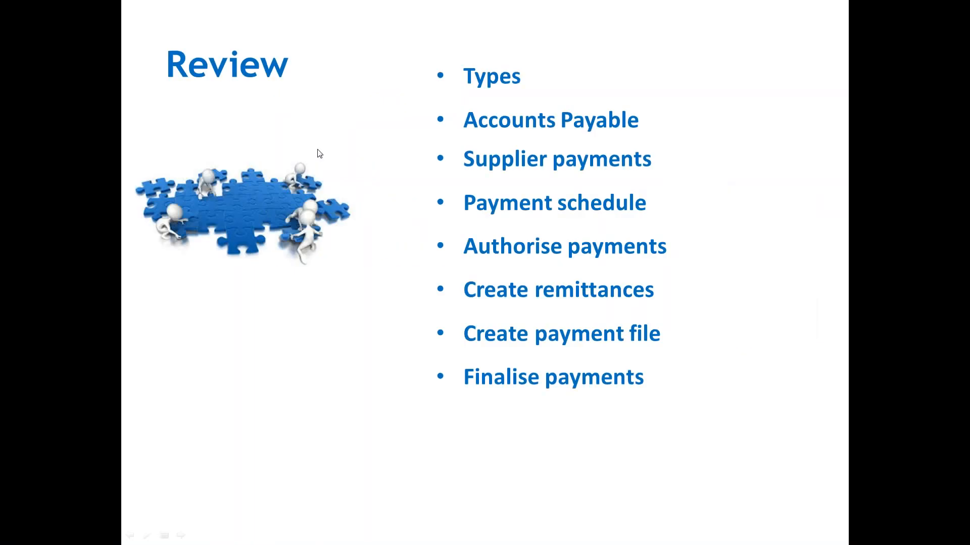